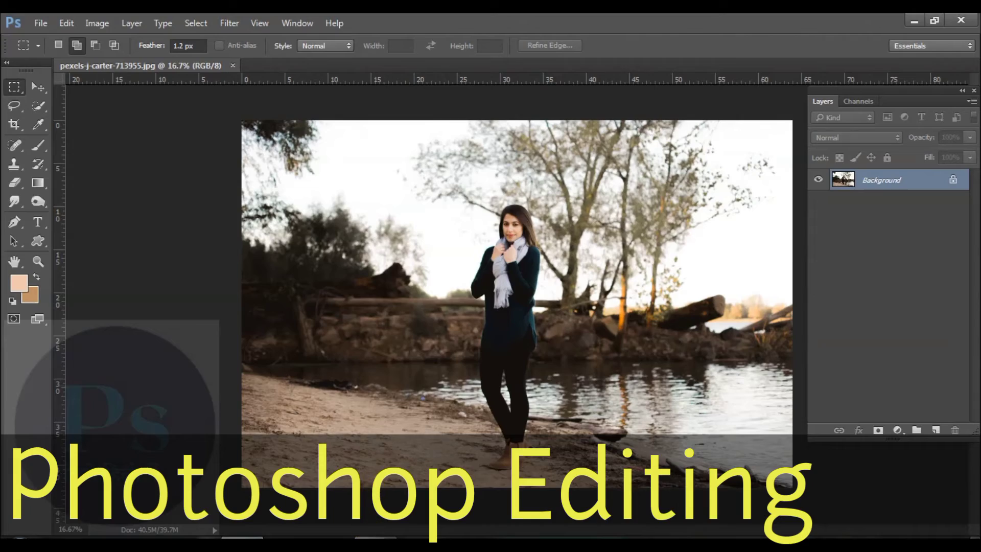
# - Bring back the selection around the woman and copy her onto a new layer
pyautogui.click(502, 504)
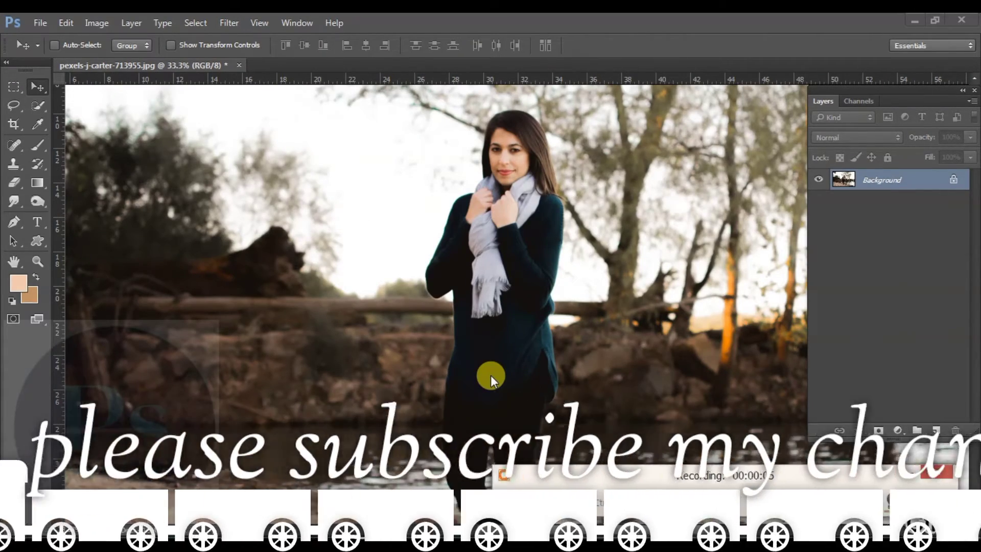
pyautogui.hotkey('ctrl', 'alt', 'z')
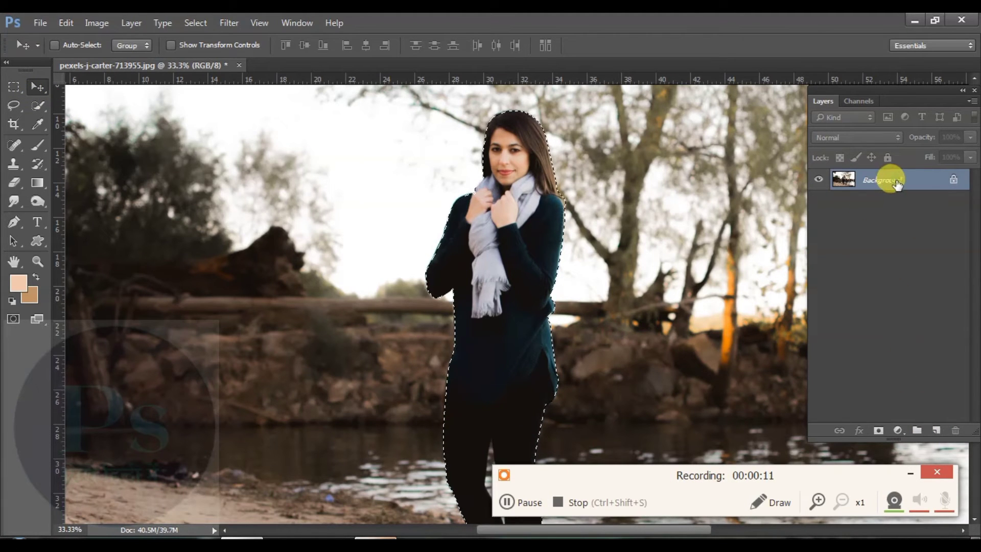
pyautogui.hotkey('ctrl', 'j')
# - Hide the woman's cut-out layer and duplicate the Background layer
pyautogui.click(875, 201)
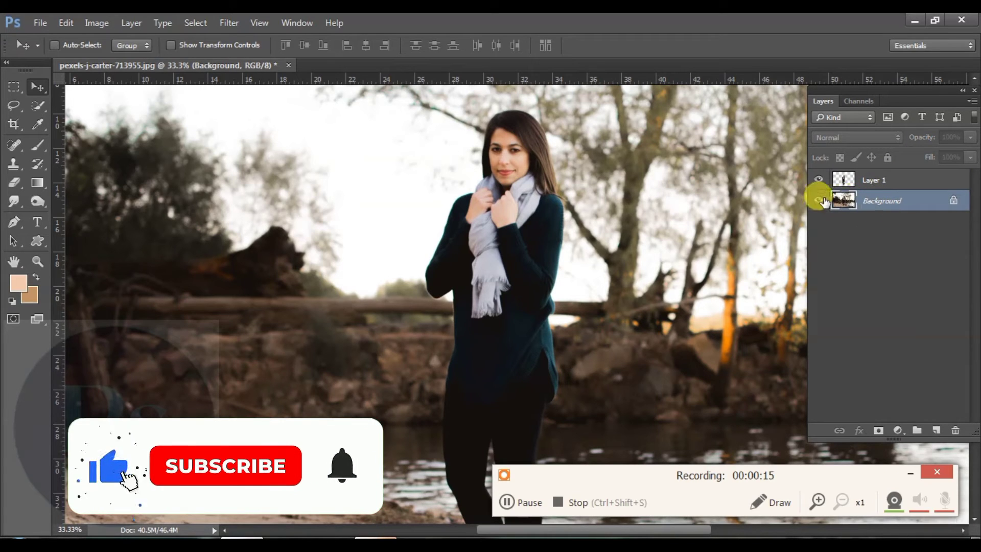
pyautogui.click(819, 179)
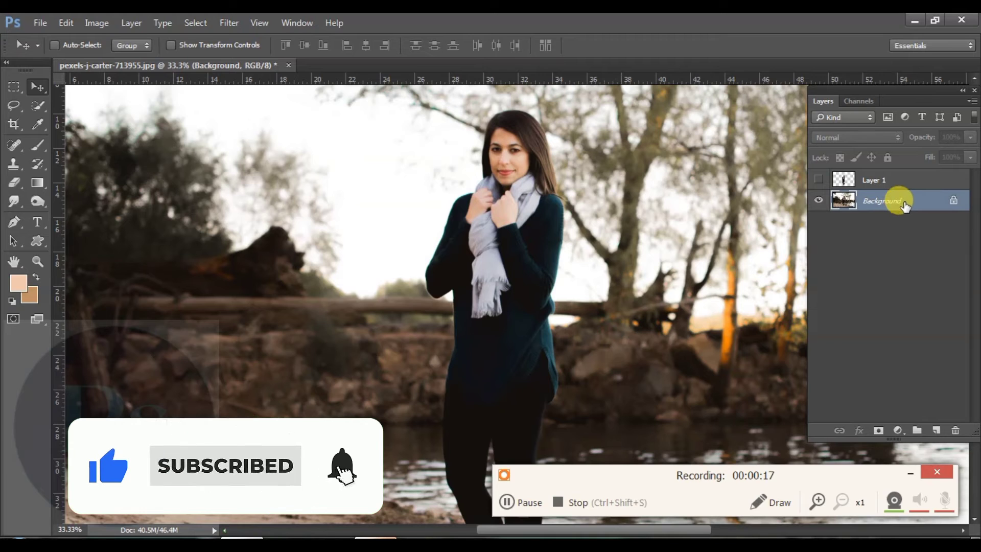
pyautogui.hotkey('ctrl', 'j')
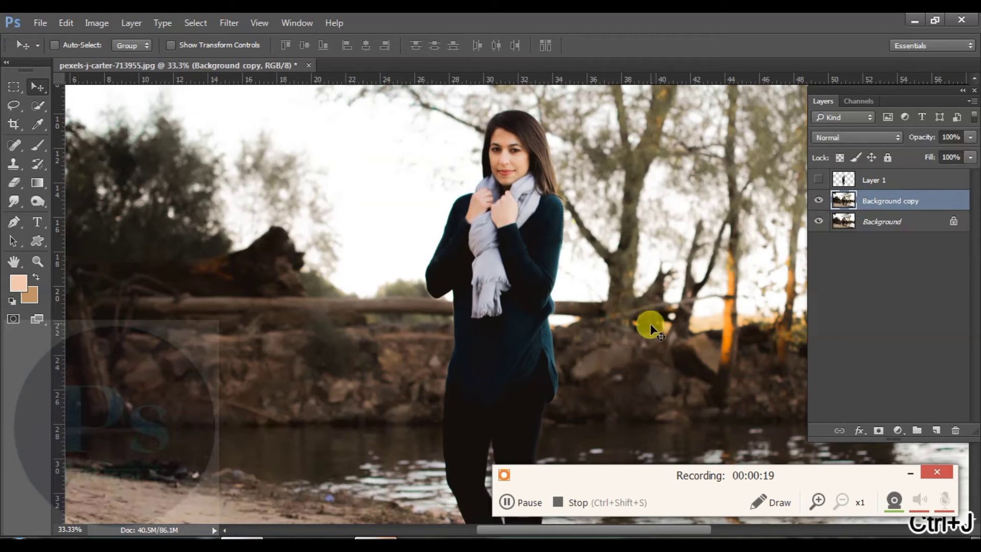
# - Add a Hue/Saturation adjustment layer above Background copy with saturation set to +63
pyautogui.hotkey('ctrl', '-')
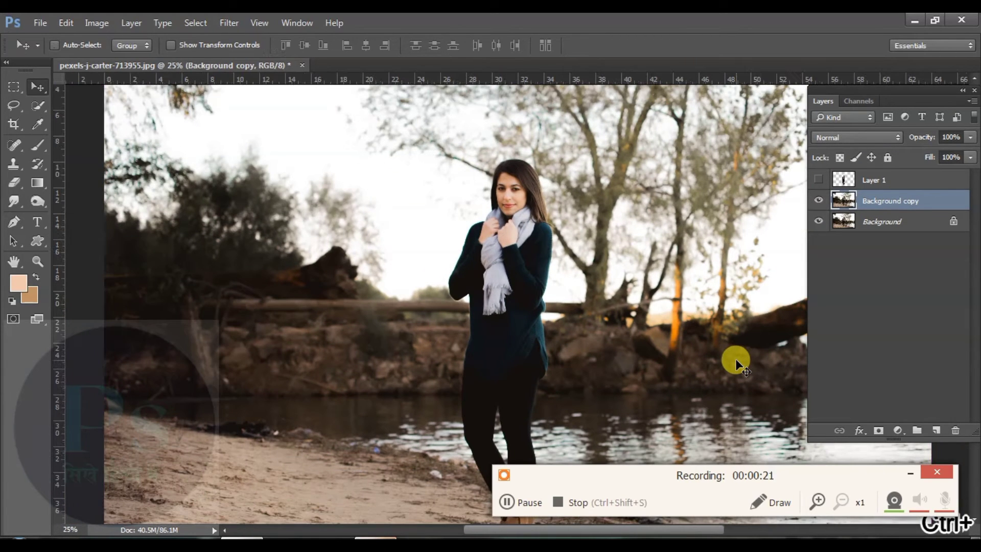
pyautogui.hotkey('ctrl', '-')
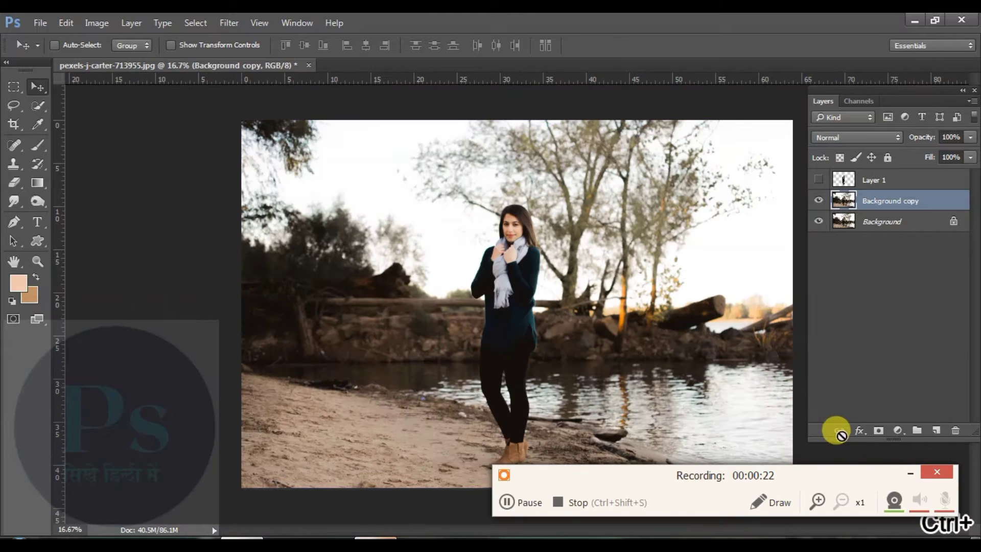
pyautogui.click(898, 430)
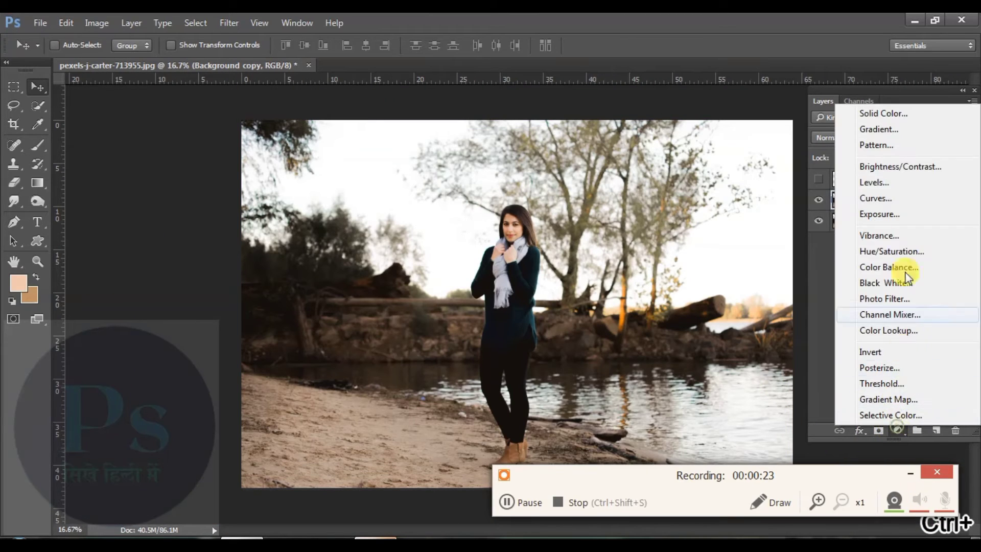
pyautogui.click(885, 250)
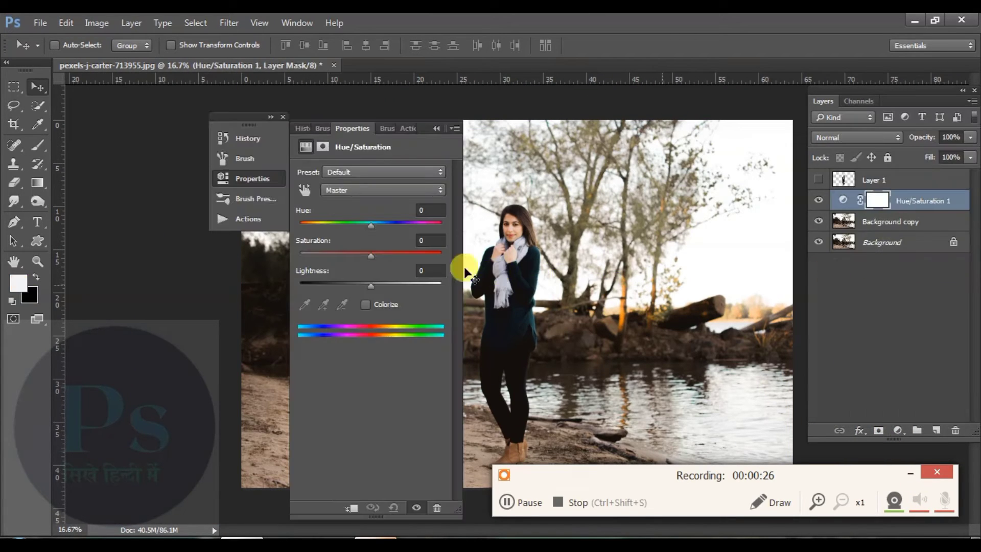
pyautogui.moveTo(396, 256)
pyautogui.mouseDown()
pyautogui.moveTo(442, 258)
pyautogui.moveTo(415, 260)
pyautogui.mouseUp()
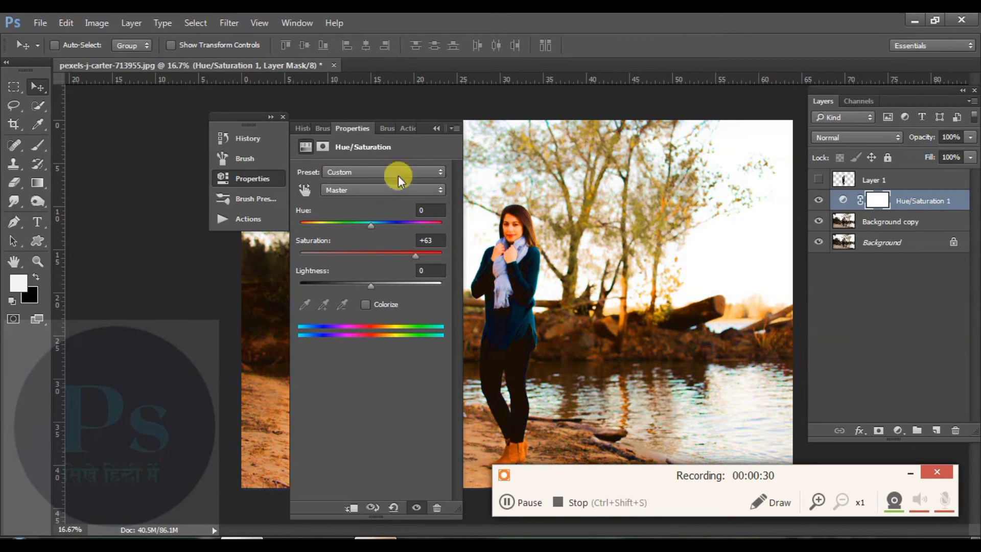
pyautogui.click(432, 130)
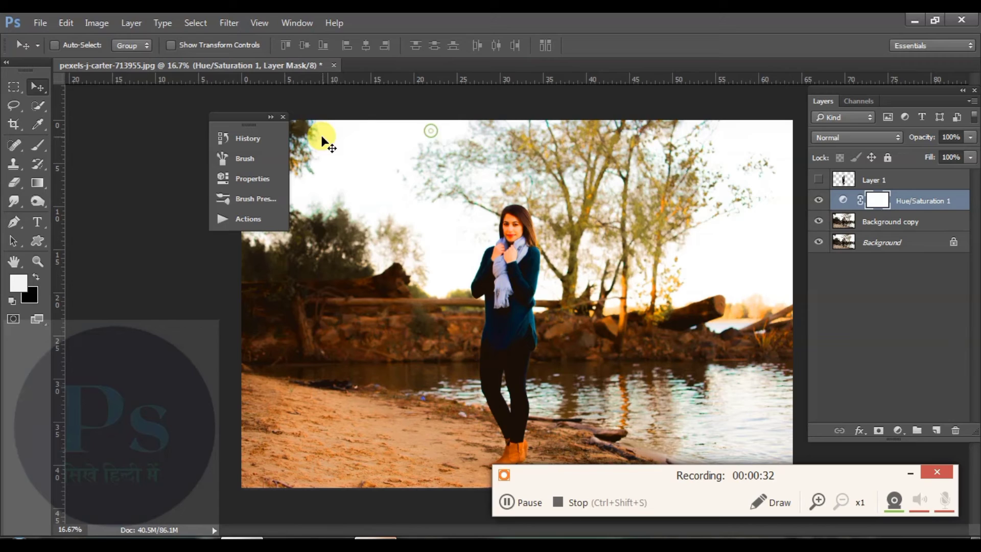
pyautogui.click(283, 118)
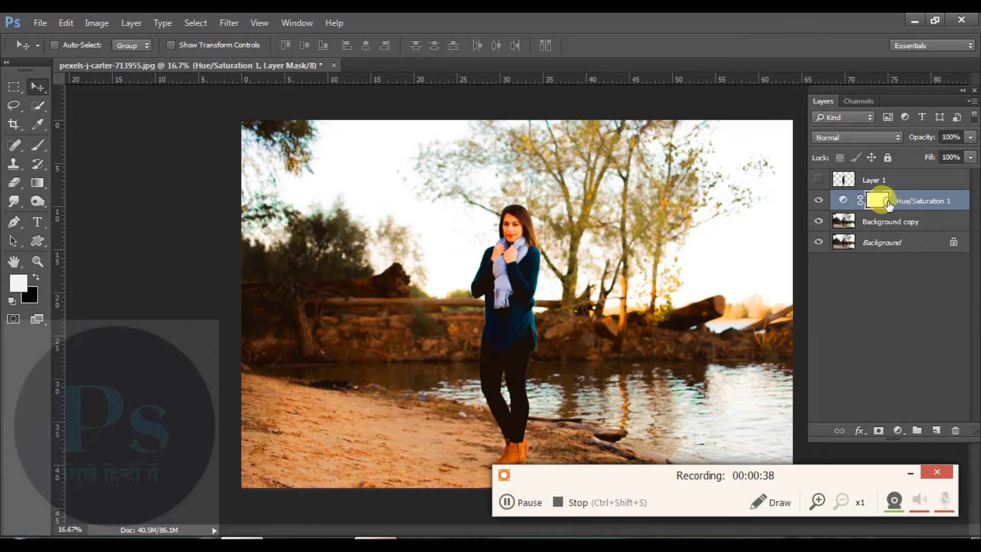
# - Invert the Hue/Saturation mask to black and paint a first white stroke over the sand on the photo's left side with a 500 px brush
pyautogui.hotkey('ctrl', 'i')
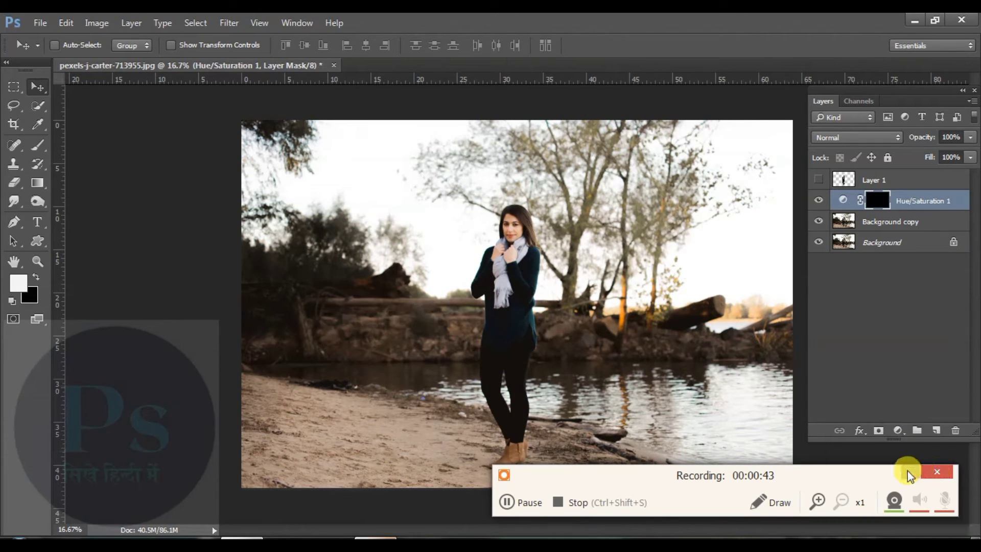
pyautogui.click(937, 471)
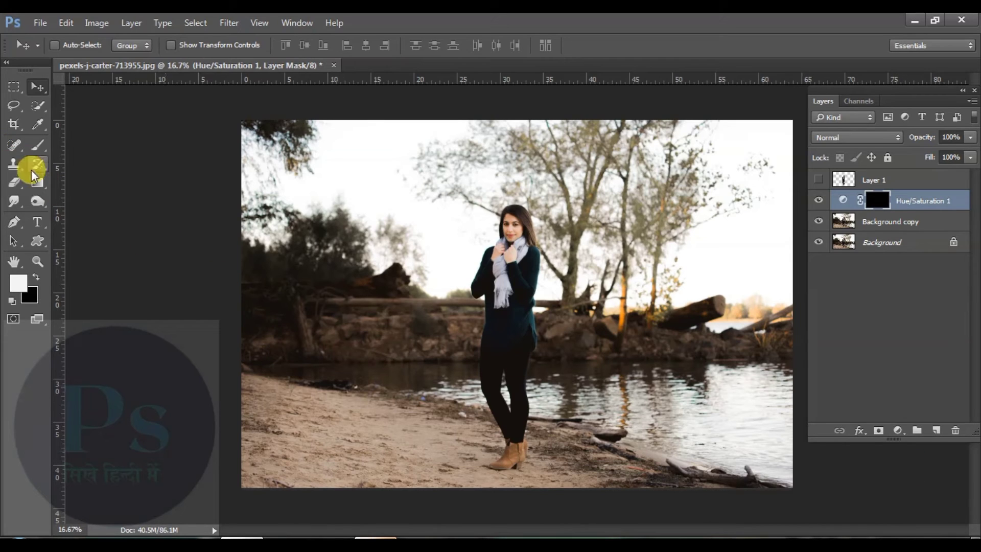
pyautogui.click(34, 146)
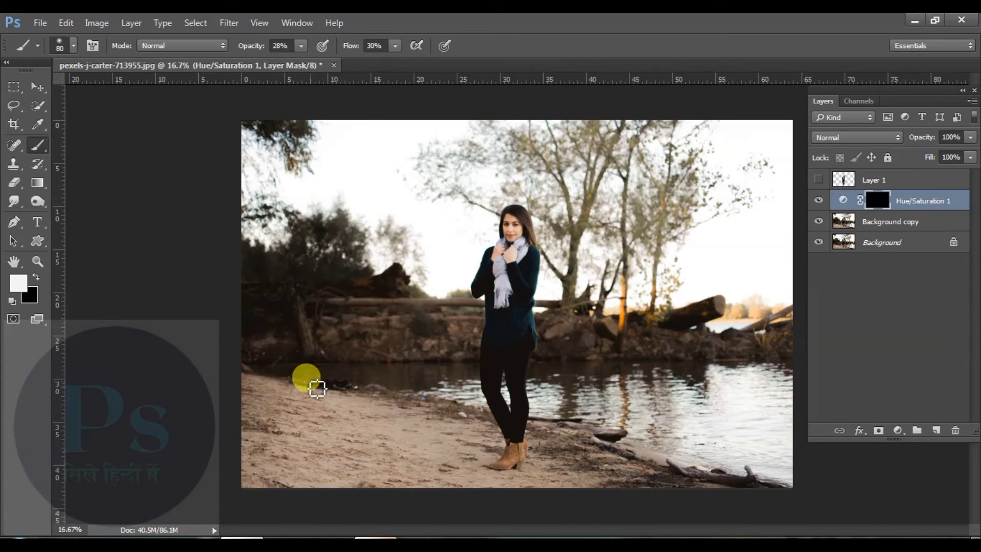
pyautogui.press(']')
pyautogui.press(']')
pyautogui.press(']')
pyautogui.press(']')
pyautogui.press(']')
pyautogui.press(']')
pyautogui.press(']')
pyautogui.press(']')
pyautogui.moveTo(247, 371)
pyautogui.mouseDown()
pyautogui.moveTo(247, 399)
pyautogui.moveTo(235, 388)
pyautogui.moveTo(257, 399)
pyautogui.moveTo(158, 105)
pyautogui.mouseUp()
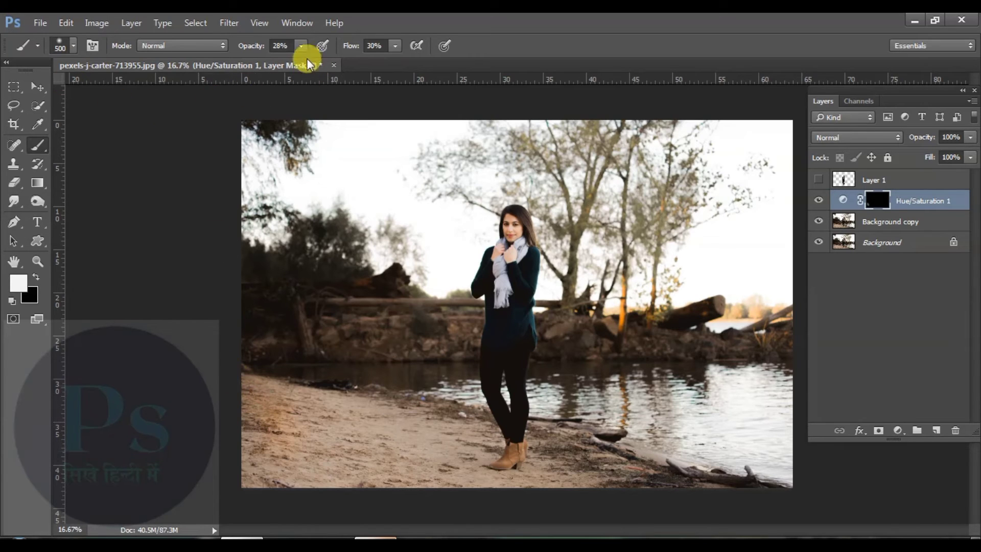
# - Set brush opacity and flow to 100% and paint the boosted saturation into the sand, boots, stone bank and central trees
pyautogui.moveTo(301, 47)
pyautogui.mouseDown()
pyautogui.moveTo(329, 70)
pyautogui.moveTo(379, 37)
pyautogui.moveTo(406, 51)
pyautogui.moveTo(397, 61)
pyautogui.moveTo(464, 81)
pyautogui.mouseUp()
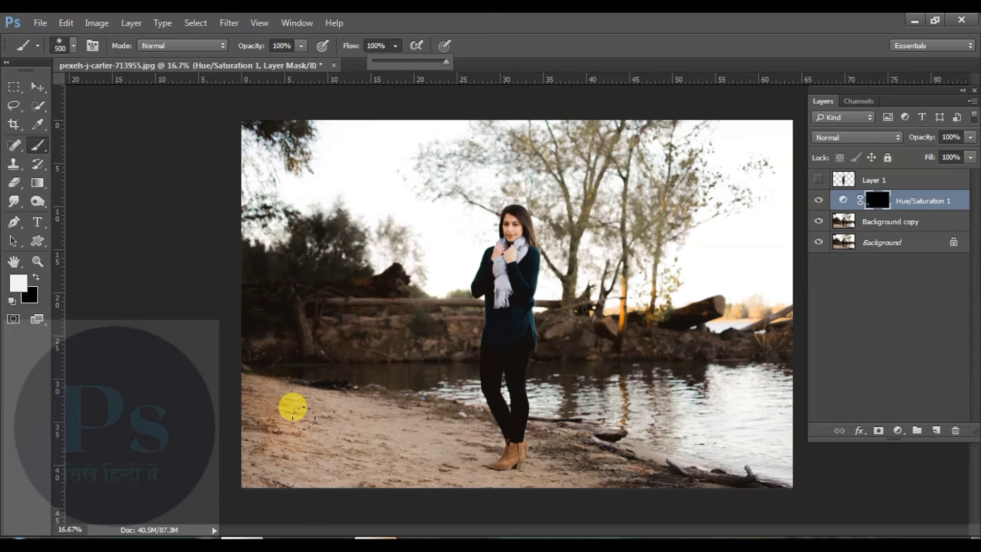
pyautogui.moveTo(292, 405)
pyautogui.mouseDown()
pyautogui.moveTo(264, 395)
pyautogui.moveTo(242, 402)
pyautogui.moveTo(240, 431)
pyautogui.moveTo(298, 410)
pyautogui.moveTo(287, 388)
pyautogui.moveTo(312, 428)
pyautogui.moveTo(399, 450)
pyautogui.moveTo(384, 390)
pyautogui.moveTo(494, 423)
pyautogui.moveTo(464, 456)
pyautogui.moveTo(538, 455)
pyautogui.moveTo(476, 445)
pyautogui.moveTo(569, 441)
pyautogui.moveTo(607, 459)
pyautogui.moveTo(700, 471)
pyautogui.moveTo(486, 402)
pyautogui.moveTo(347, 419)
pyautogui.moveTo(358, 429)
pyautogui.moveTo(364, 414)
pyautogui.moveTo(281, 389)
pyautogui.moveTo(240, 404)
pyautogui.moveTo(246, 427)
pyautogui.moveTo(345, 330)
pyautogui.moveTo(366, 324)
pyautogui.moveTo(413, 347)
pyautogui.moveTo(438, 334)
pyautogui.moveTo(340, 323)
pyautogui.moveTo(277, 337)
pyautogui.moveTo(648, 329)
pyautogui.moveTo(794, 343)
pyautogui.moveTo(363, 346)
pyautogui.moveTo(319, 329)
pyautogui.moveTo(313, 337)
pyautogui.moveTo(263, 327)
pyautogui.moveTo(573, 373)
pyautogui.moveTo(654, 205)
pyautogui.moveTo(613, 207)
pyautogui.moveTo(588, 195)
pyautogui.moveTo(579, 166)
pyautogui.moveTo(575, 225)
pyautogui.moveTo(564, 216)
pyautogui.moveTo(551, 294)
pyautogui.moveTo(580, 169)
pyautogui.mouseUp()
pyautogui.press('[')
pyautogui.moveTo(623, 211)
pyautogui.mouseDown()
pyautogui.moveTo(658, 248)
pyautogui.moveTo(636, 362)
pyautogui.moveTo(661, 167)
pyautogui.mouseUp()
pyautogui.moveTo(473, 159); pyautogui.dragTo(446, 154)
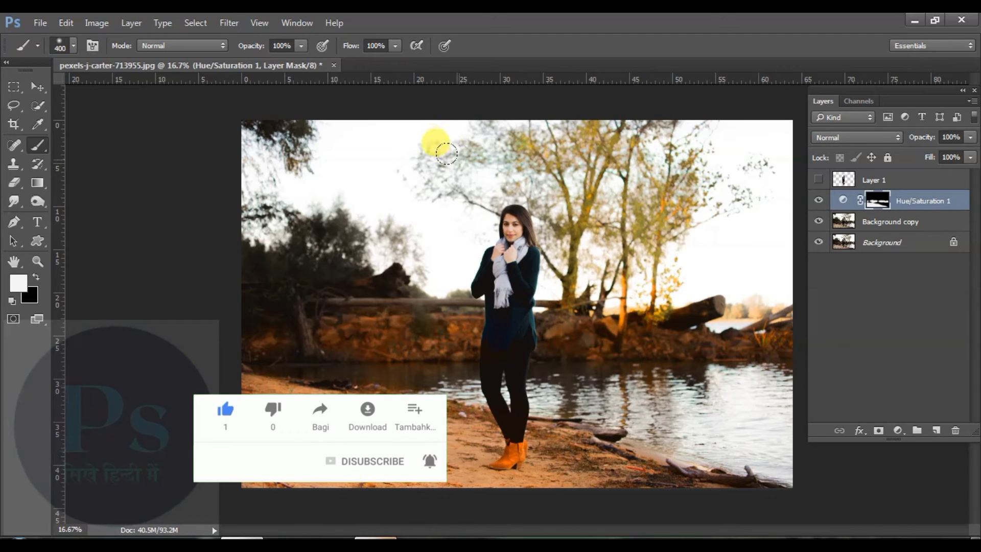
pyautogui.moveTo(552, 248)
pyautogui.mouseDown()
pyautogui.moveTo(595, 140)
pyautogui.moveTo(654, 158)
pyautogui.moveTo(718, 282)
pyautogui.moveTo(687, 301)
pyautogui.moveTo(718, 322)
pyautogui.moveTo(404, 324)
pyautogui.moveTo(421, 334)
pyautogui.mouseUp()
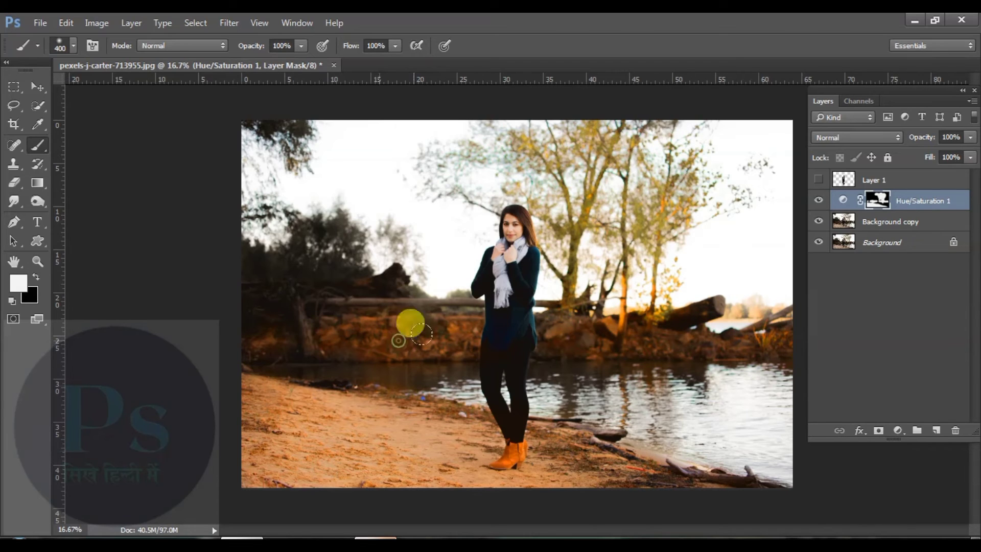
# - Merge the Hue/Saturation layer with Background copy and add a dark green (#115f07) solid color fill layer above it
pyautogui.keyDown('ctrl'); pyautogui.click(892, 231); pyautogui.keyUp('ctrl')
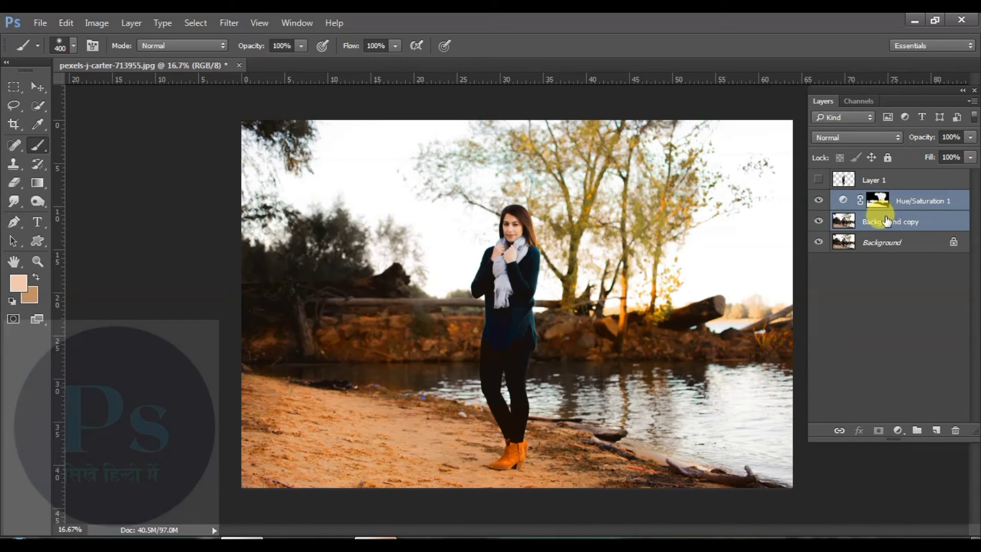
pyautogui.hotkey('ctrl', 'e')
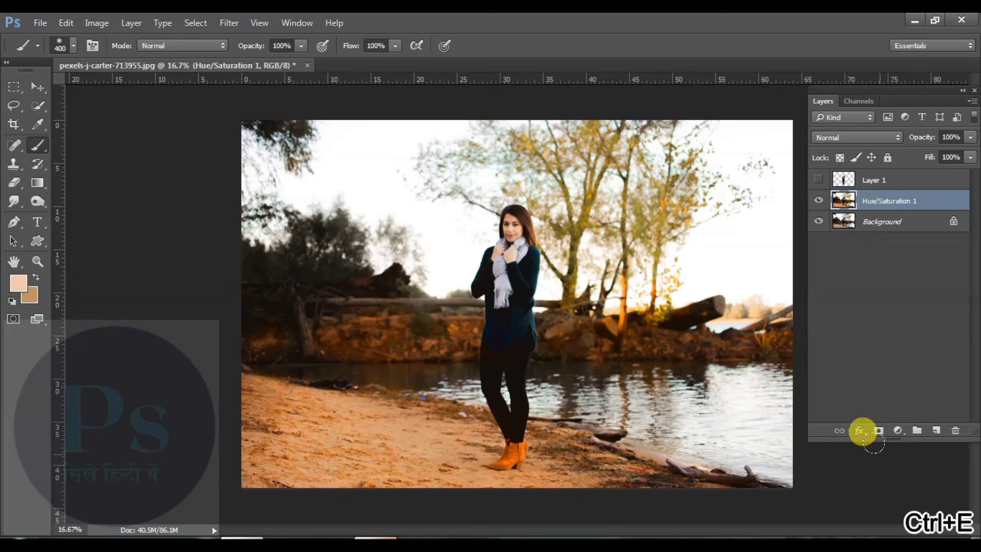
pyautogui.click(898, 431)
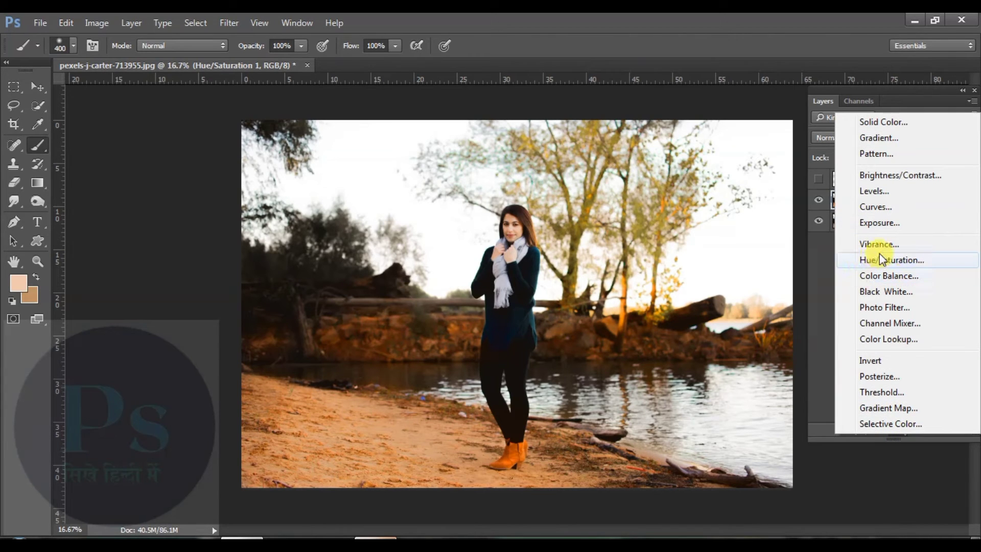
pyautogui.click(889, 124)
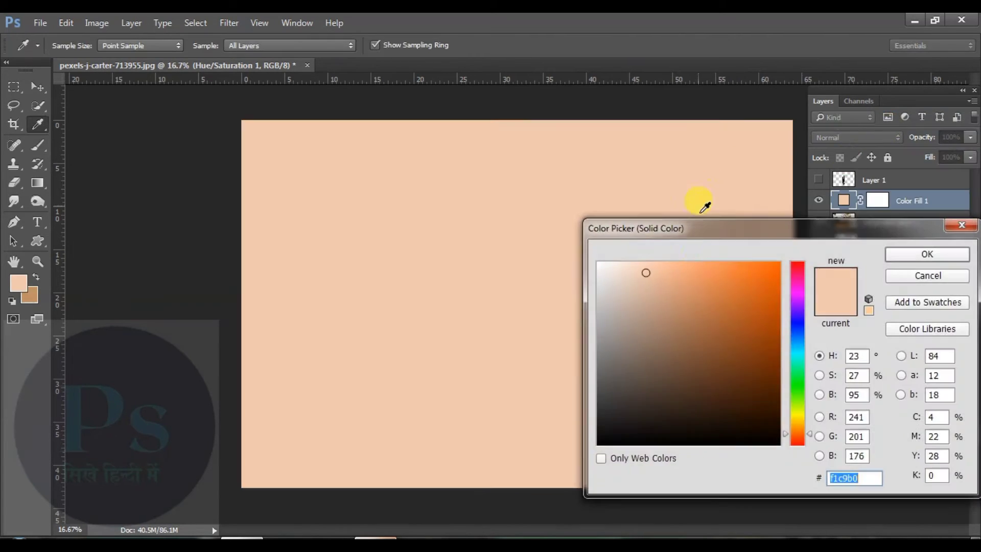
pyautogui.click(796, 388)
pyautogui.click(767, 376)
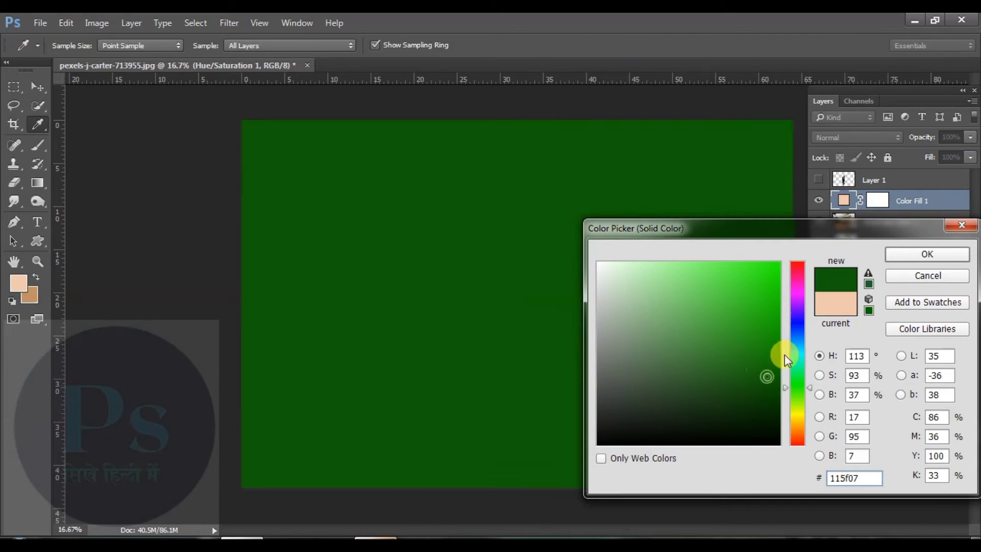
pyautogui.click(923, 250)
# - Set the green fill layer's blend mode to Soft Light
pyautogui.click(871, 200)
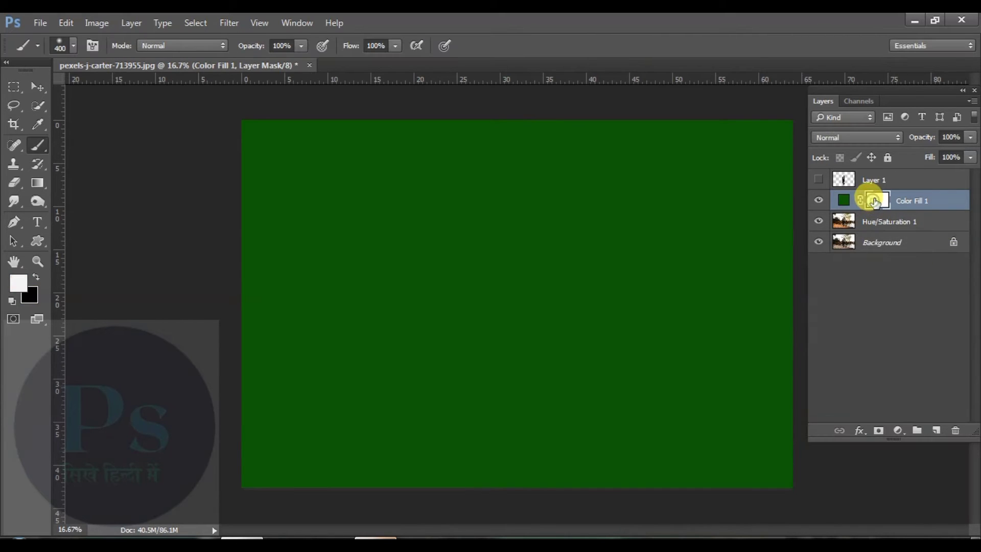
pyautogui.click(838, 202)
pyautogui.click(845, 139)
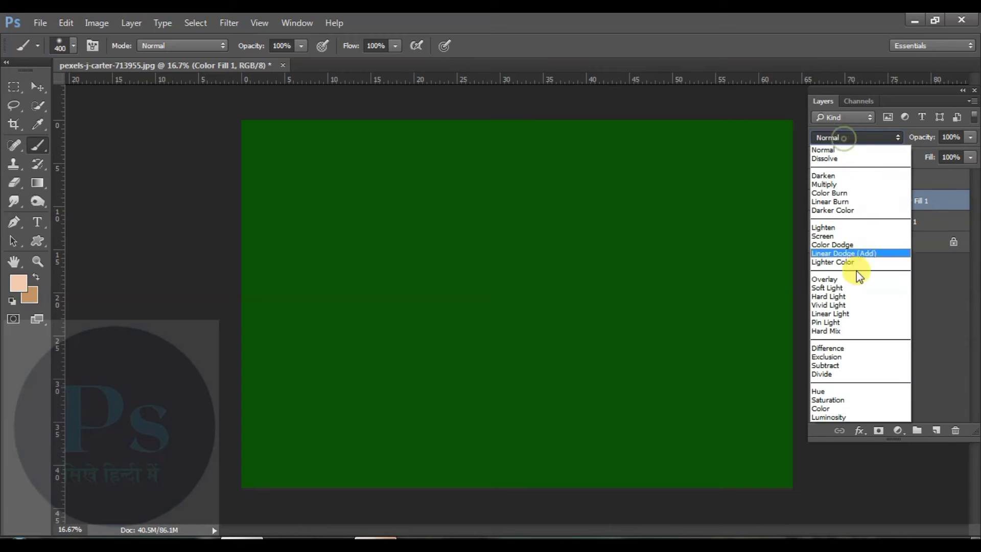
pyautogui.click(845, 289)
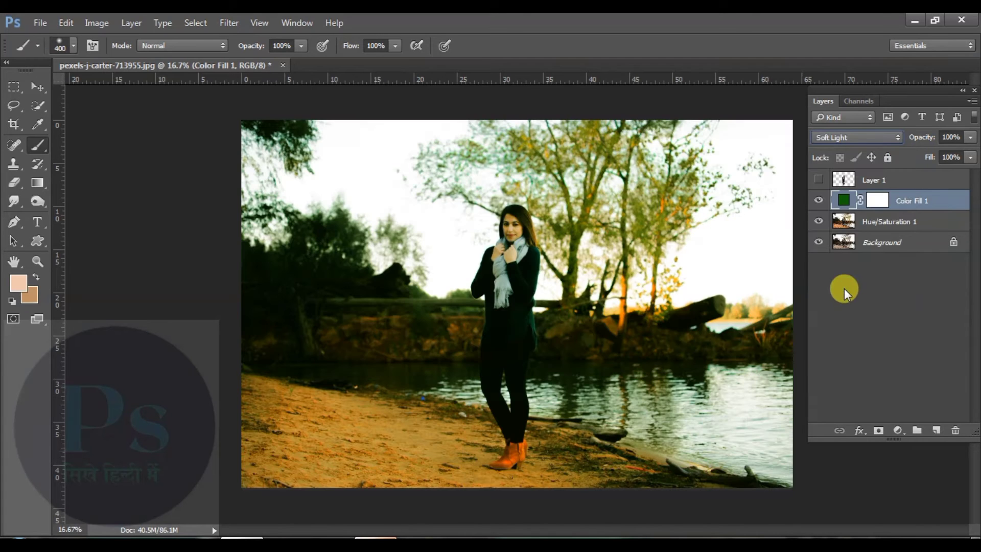
# - Invert the green fill layer's mask to black and paint white over the trees and bushes to tint them green
pyautogui.click(875, 200)
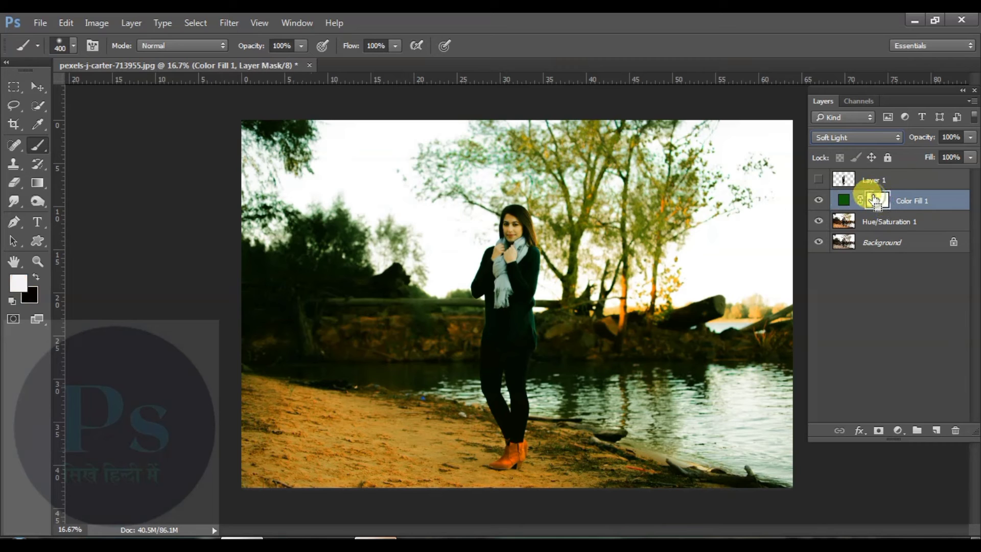
pyautogui.hotkey('ctrl', 'i')
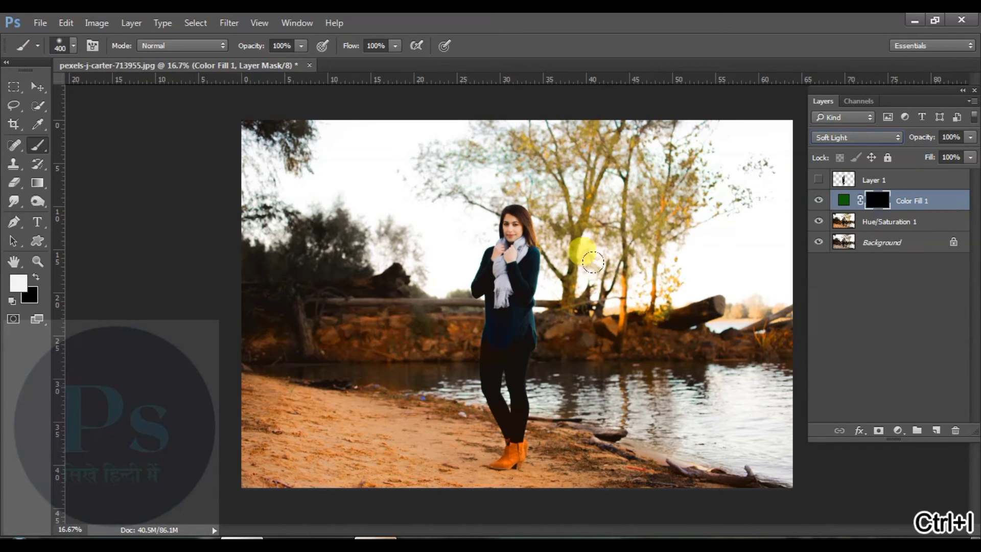
pyautogui.moveTo(276, 119)
pyautogui.mouseDown()
pyautogui.moveTo(245, 142)
pyautogui.moveTo(235, 133)
pyautogui.moveTo(219, 192)
pyautogui.moveTo(249, 211)
pyautogui.moveTo(256, 255)
pyautogui.moveTo(229, 259)
pyautogui.moveTo(296, 232)
pyautogui.moveTo(318, 243)
pyautogui.moveTo(275, 305)
pyautogui.moveTo(290, 333)
pyautogui.moveTo(286, 305)
pyautogui.moveTo(312, 288)
pyautogui.moveTo(295, 289)
pyautogui.moveTo(306, 310)
pyautogui.moveTo(291, 321)
pyautogui.moveTo(297, 333)
pyautogui.moveTo(296, 312)
pyautogui.moveTo(364, 265)
pyautogui.moveTo(379, 238)
pyautogui.moveTo(402, 242)
pyautogui.moveTo(324, 207)
pyautogui.moveTo(269, 199)
pyautogui.moveTo(331, 204)
pyautogui.moveTo(390, 236)
pyautogui.moveTo(382, 222)
pyautogui.moveTo(232, 216)
pyautogui.moveTo(517, 129)
pyautogui.moveTo(421, 167)
pyautogui.moveTo(448, 168)
pyautogui.moveTo(396, 192)
pyautogui.moveTo(441, 155)
pyautogui.moveTo(424, 166)
pyautogui.moveTo(486, 182)
pyautogui.moveTo(493, 197)
pyautogui.moveTo(487, 170)
pyautogui.moveTo(571, 244)
pyautogui.moveTo(568, 308)
pyautogui.moveTo(620, 183)
pyautogui.moveTo(551, 167)
pyautogui.moveTo(551, 157)
pyautogui.moveTo(516, 164)
pyautogui.moveTo(607, 115)
pyautogui.moveTo(452, 121)
pyautogui.moveTo(660, 102)
pyautogui.moveTo(681, 160)
pyautogui.moveTo(746, 158)
pyautogui.moveTo(731, 167)
pyautogui.moveTo(751, 168)
pyautogui.moveTo(619, 211)
pyautogui.moveTo(614, 282)
pyautogui.moveTo(666, 262)
pyautogui.moveTo(667, 282)
pyautogui.moveTo(641, 294)
pyautogui.moveTo(657, 243)
pyautogui.mouseUp()
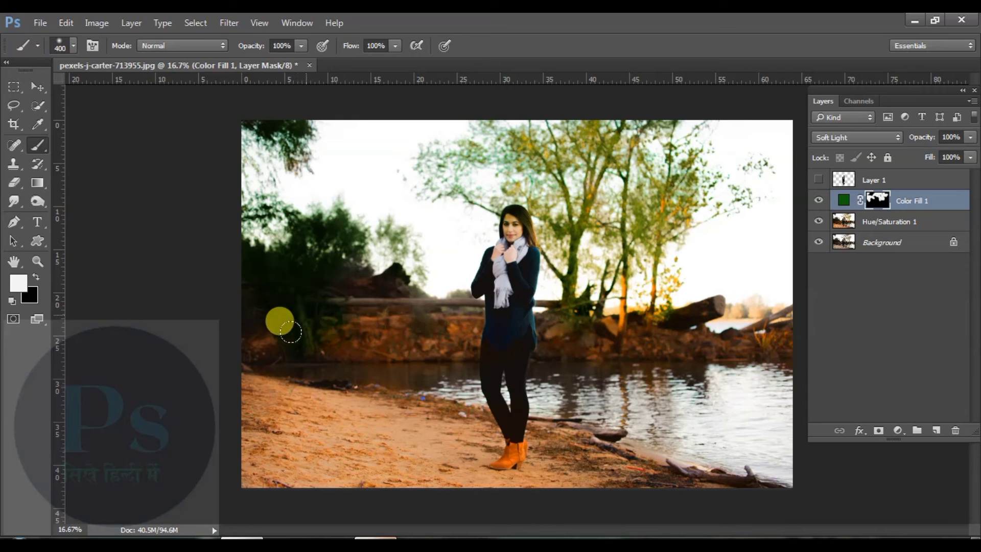
# - Paint black on the fill mask to clear the green from the stone bank, and lower the layer's opacity to 56%
pyautogui.click(35, 277)
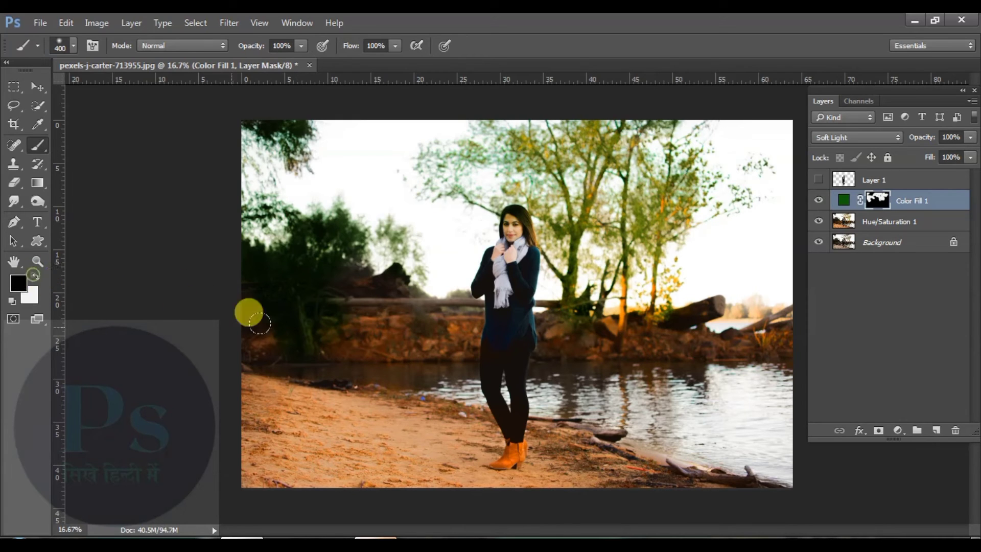
pyautogui.moveTo(247, 312)
pyautogui.mouseDown()
pyautogui.moveTo(317, 325)
pyautogui.moveTo(296, 311)
pyautogui.moveTo(263, 343)
pyautogui.moveTo(296, 335)
pyautogui.moveTo(284, 352)
pyautogui.moveTo(239, 339)
pyautogui.moveTo(315, 371)
pyautogui.moveTo(372, 294)
pyautogui.moveTo(385, 332)
pyautogui.moveTo(445, 317)
pyautogui.moveTo(659, 331)
pyautogui.moveTo(555, 313)
pyautogui.moveTo(641, 336)
pyautogui.moveTo(698, 289)
pyautogui.mouseUp()
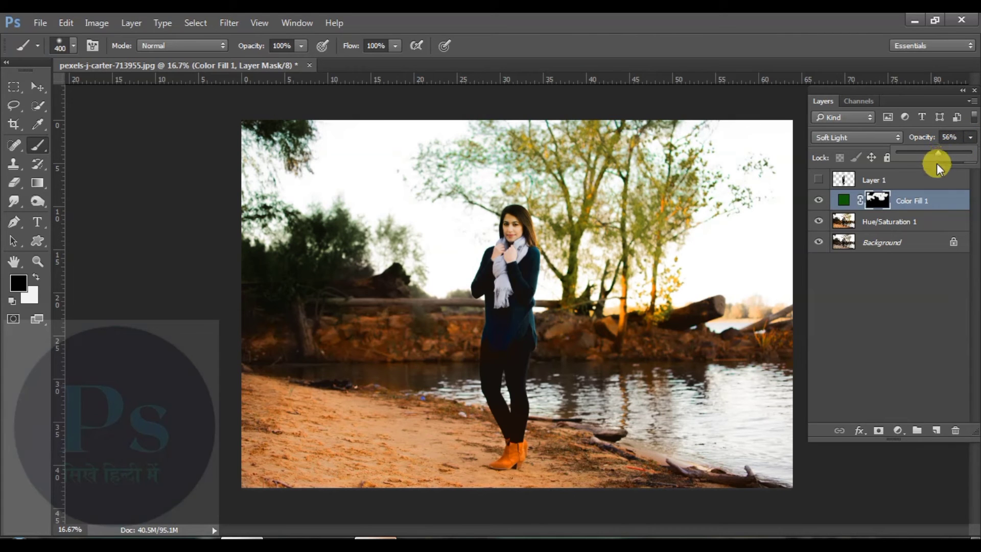
# - Merge the green fill layer with the Hue/Saturation 1 layer and add a blue (#364cce) solid color fill layer above it
pyautogui.keyDown('shift'); pyautogui.click(886, 229); pyautogui.keyUp('shift')
pyautogui.hotkey('ctrl', 'e')
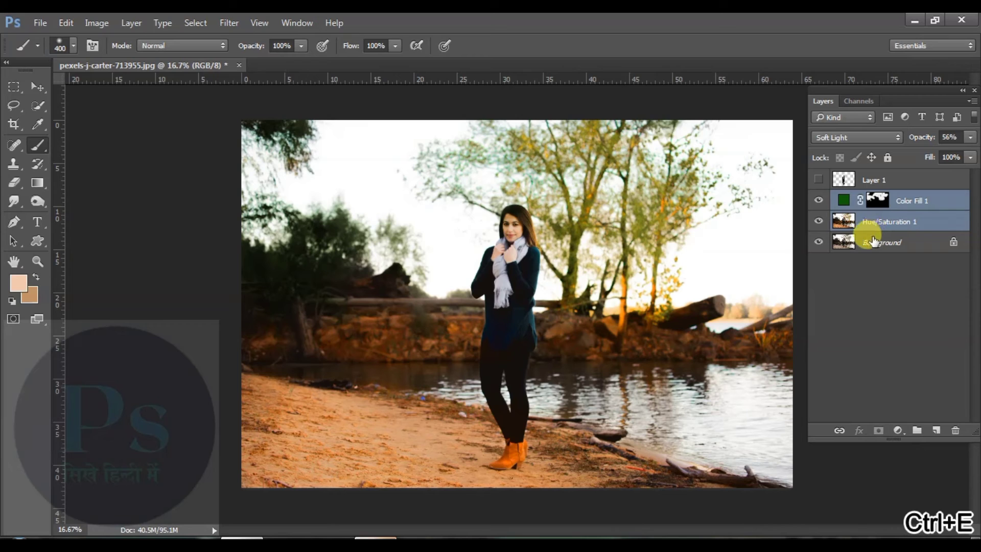
pyautogui.click(900, 431)
pyautogui.click(867, 119)
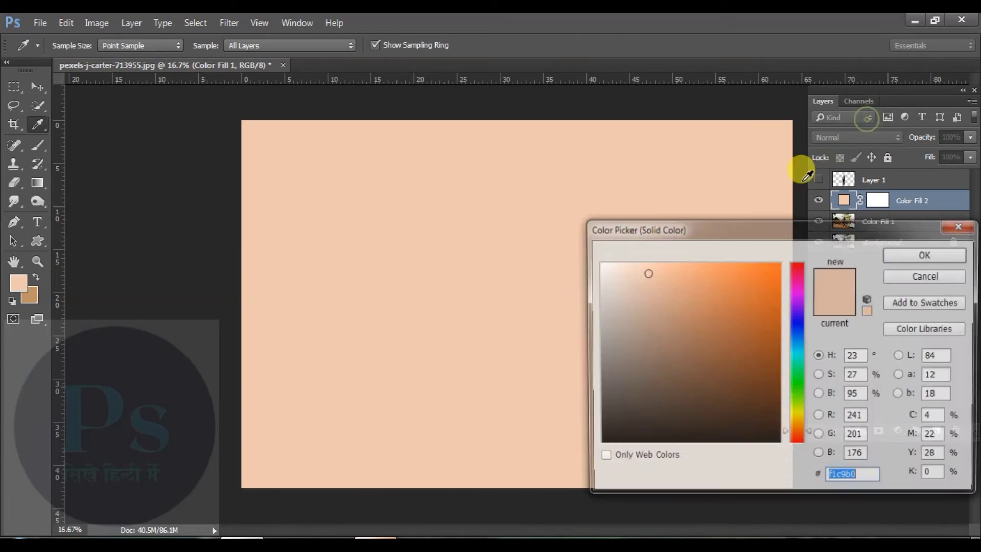
pyautogui.click(794, 327)
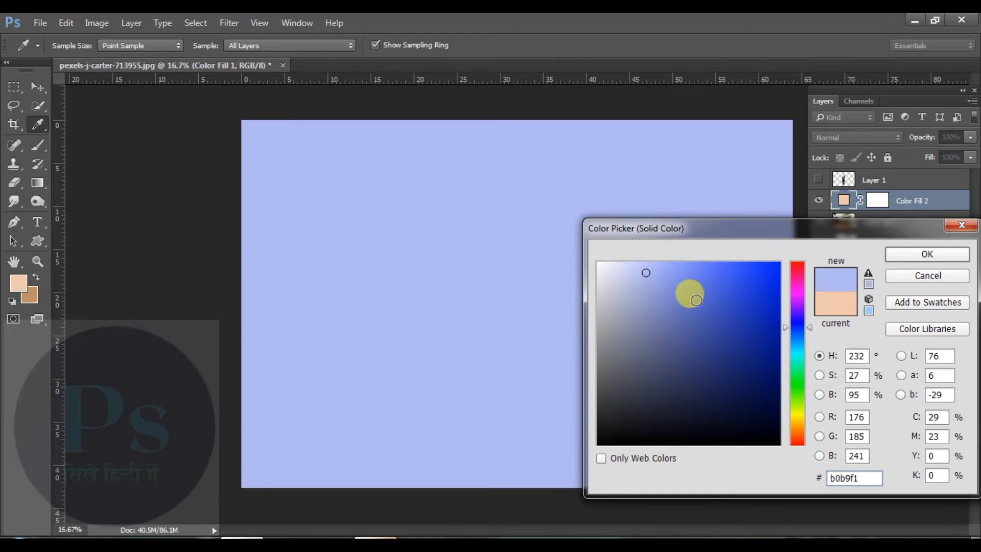
pyautogui.moveTo(695, 294); pyautogui.dragTo(731, 296)
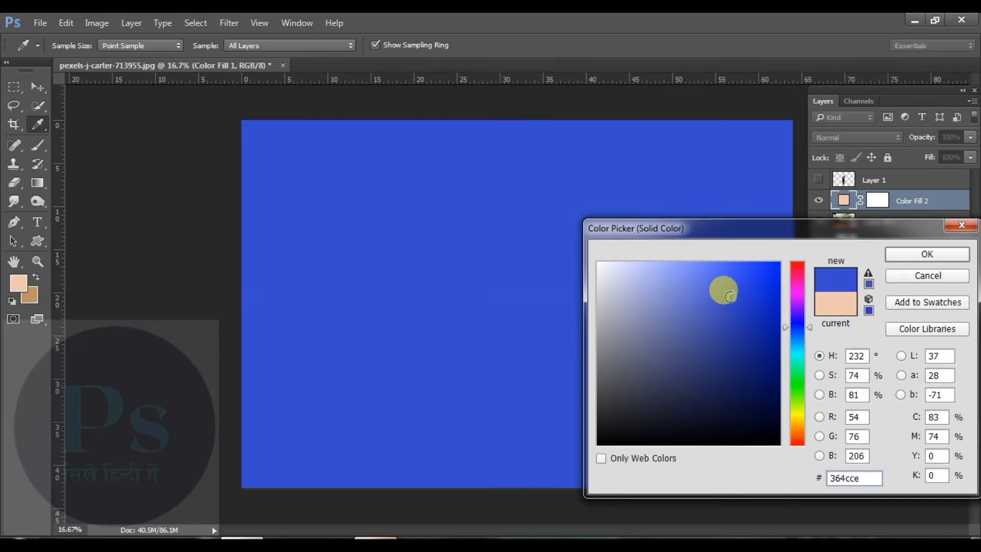
pyautogui.click(890, 255)
# - Set the blue fill layer's blend mode to Soft Light and invert its mask to black
pyautogui.click(839, 137)
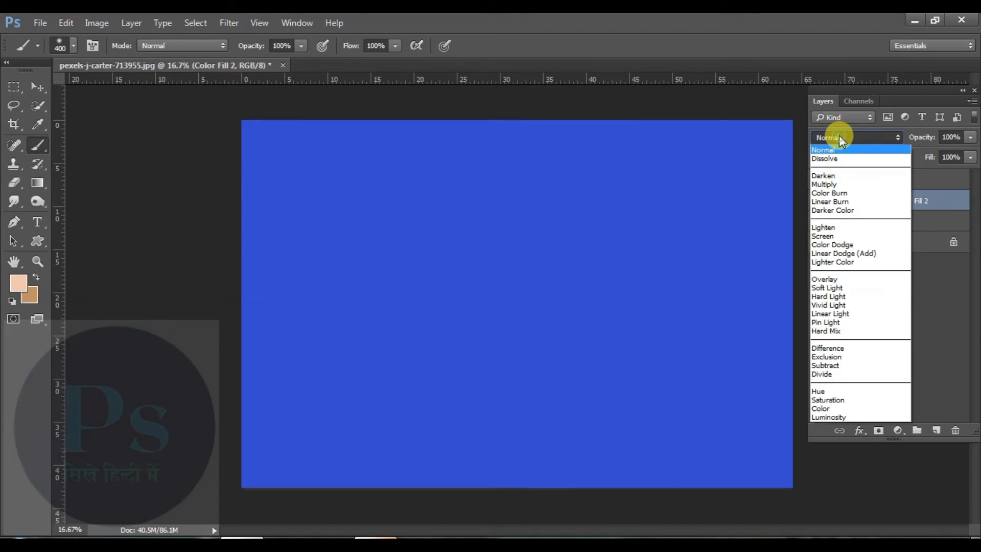
pyautogui.click(838, 288)
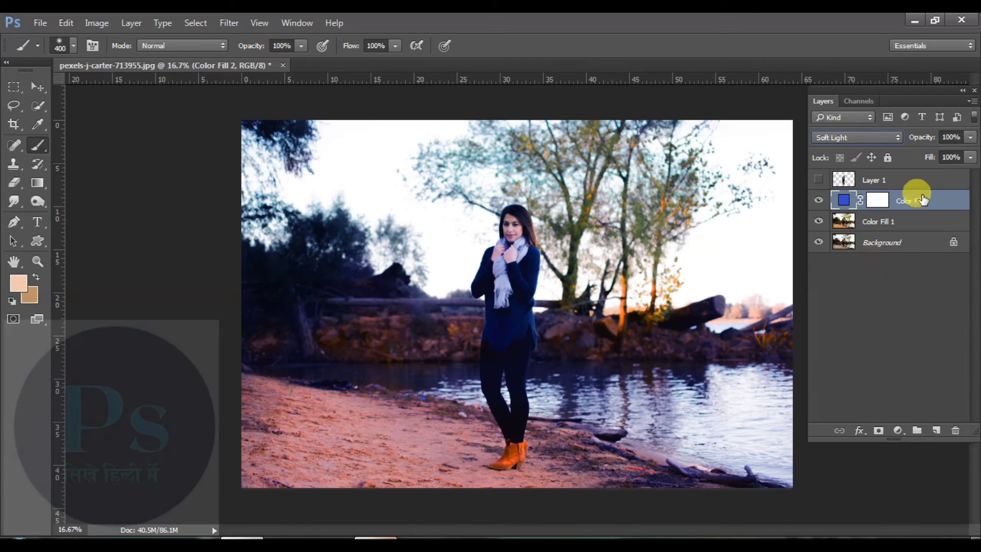
pyautogui.click(878, 202)
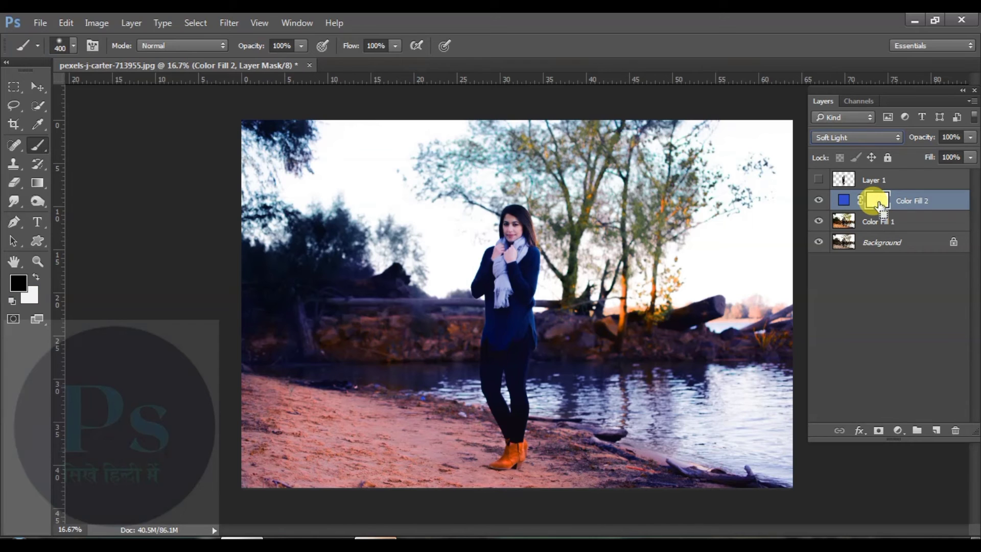
pyautogui.hotkey('ctrl', 'i')
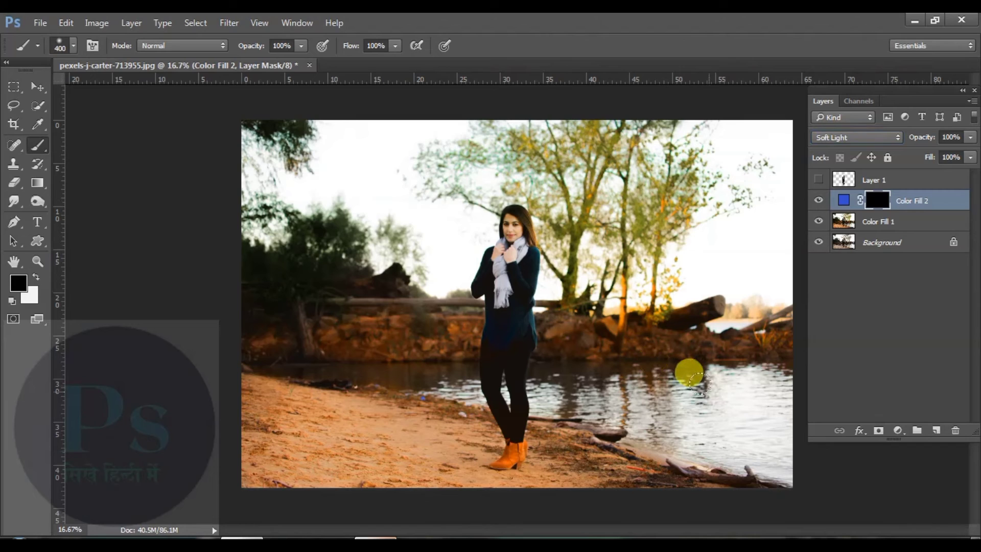
# - Paint white on the blue fill's mask over the water on the woman's right-hand side of the image
pyautogui.click(36, 276)
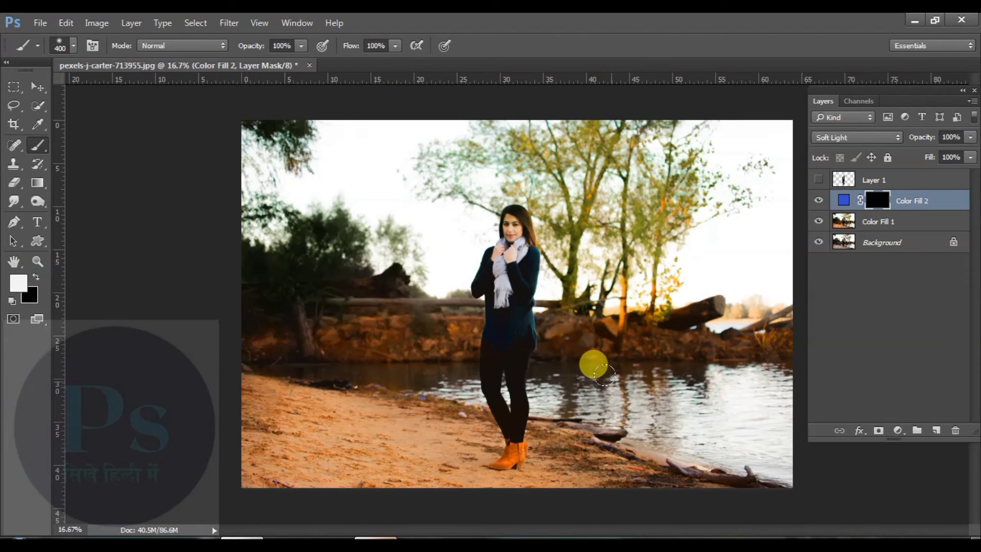
pyautogui.moveTo(591, 362)
pyautogui.mouseDown()
pyautogui.moveTo(717, 386)
pyautogui.moveTo(756, 413)
pyautogui.moveTo(750, 393)
pyautogui.moveTo(769, 441)
pyautogui.moveTo(667, 421)
pyautogui.moveTo(559, 376)
pyautogui.moveTo(539, 390)
pyautogui.moveTo(578, 402)
pyautogui.moveTo(590, 391)
pyautogui.moveTo(758, 389)
pyautogui.mouseUp()
pyautogui.moveTo(677, 424)
pyautogui.mouseDown()
pyautogui.moveTo(571, 375)
pyautogui.moveTo(453, 358)
pyautogui.moveTo(460, 373)
pyautogui.moveTo(594, 400)
pyautogui.mouseUp()
# - Reduce the brush size to 150 and paint white on the mask over the narrow strip of water left of the woman
pyautogui.hotkey('ctrl', '-')
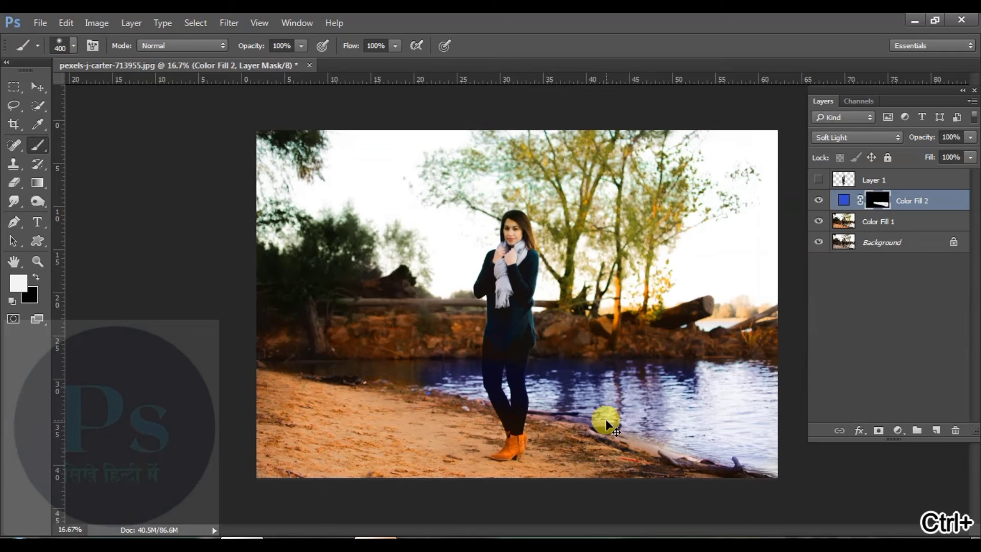
pyautogui.hotkey('ctrl', '+')
pyautogui.hotkey('ctrl', '+')
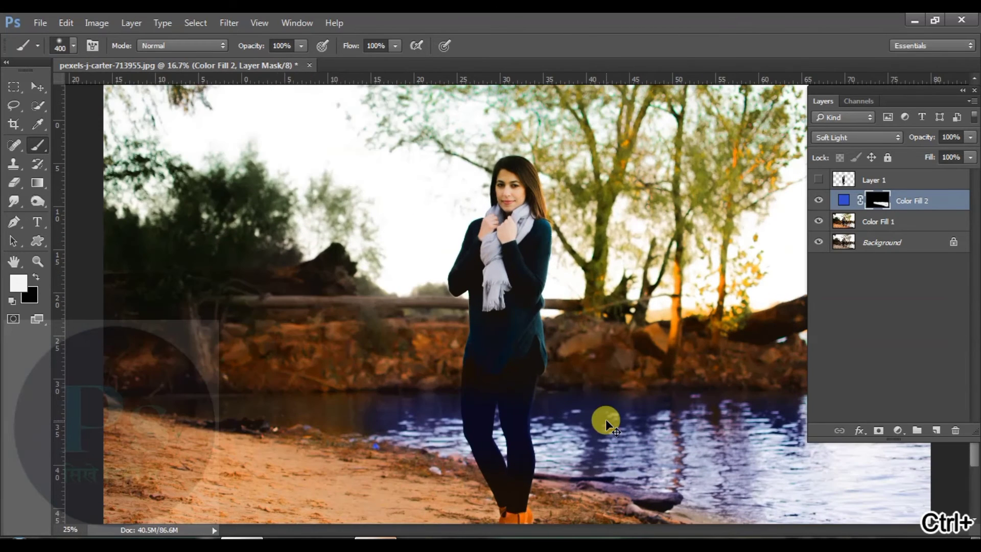
pyautogui.press('[')
pyautogui.press('[')
pyautogui.press('[')
pyautogui.press('[')
pyautogui.press('[')
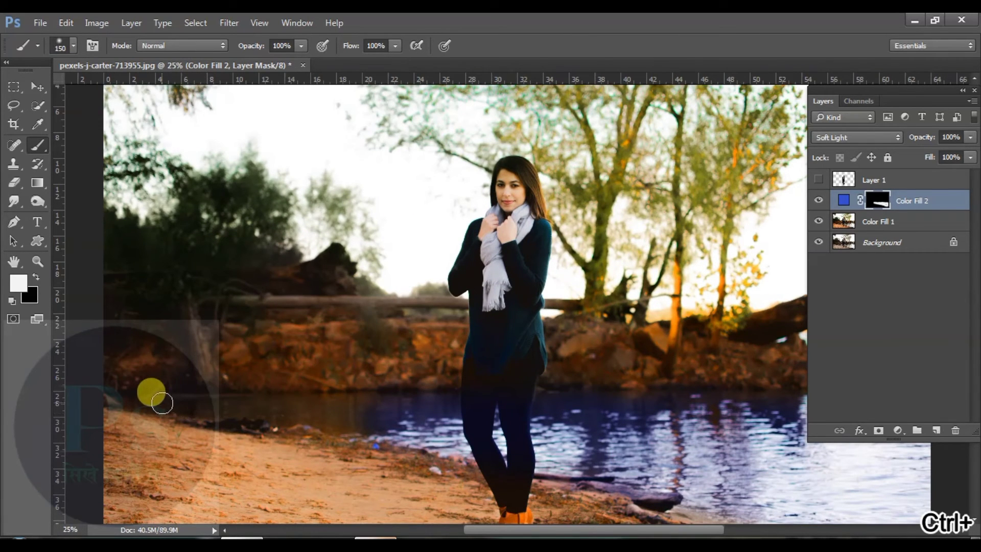
pyautogui.moveTo(149, 390)
pyautogui.mouseDown()
pyautogui.moveTo(323, 426)
pyautogui.moveTo(390, 447)
pyautogui.moveTo(378, 422)
pyautogui.moveTo(353, 408)
pyautogui.moveTo(164, 402)
pyautogui.mouseUp()
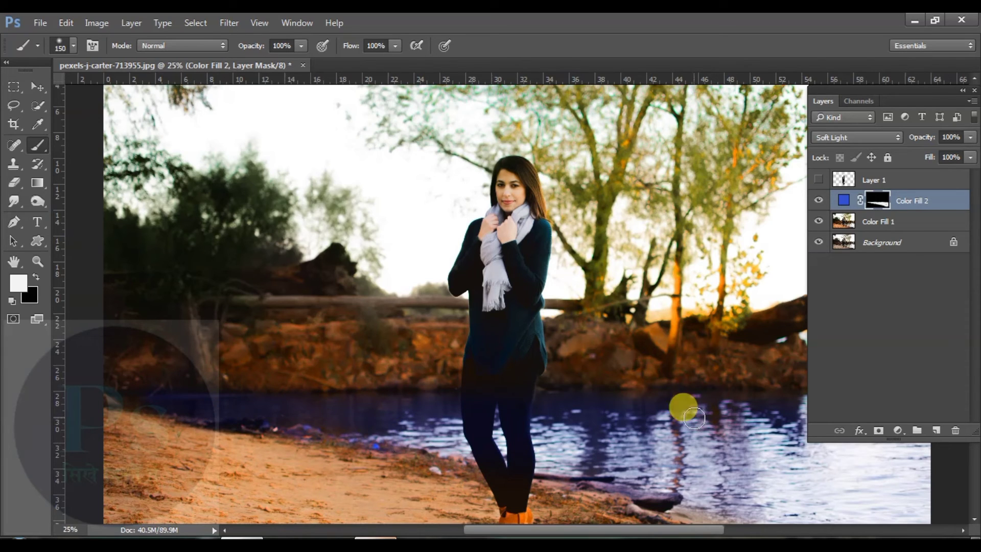
# - Change the blue fill layer's blend mode to Color Burn and set its opacity to 67%
pyautogui.click(970, 137)
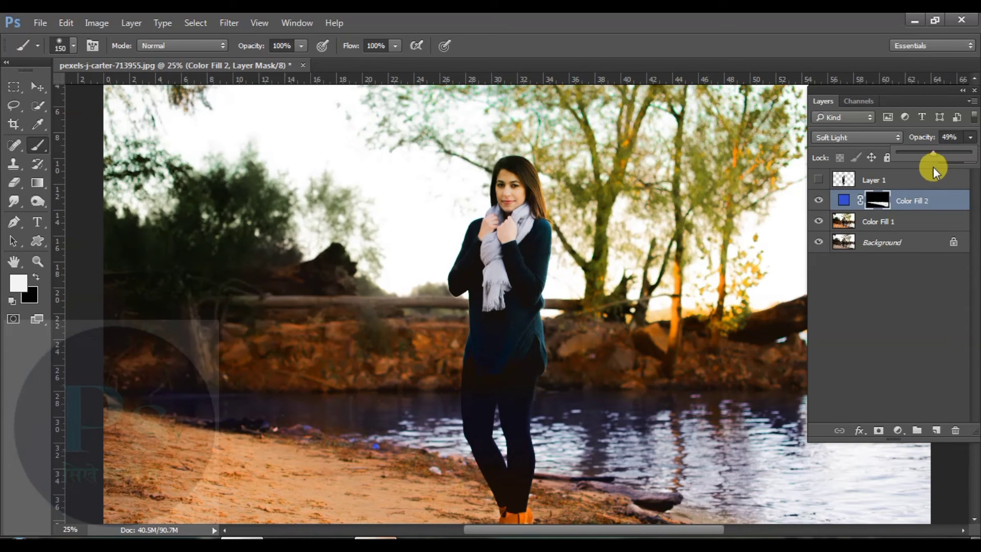
pyautogui.click(860, 136)
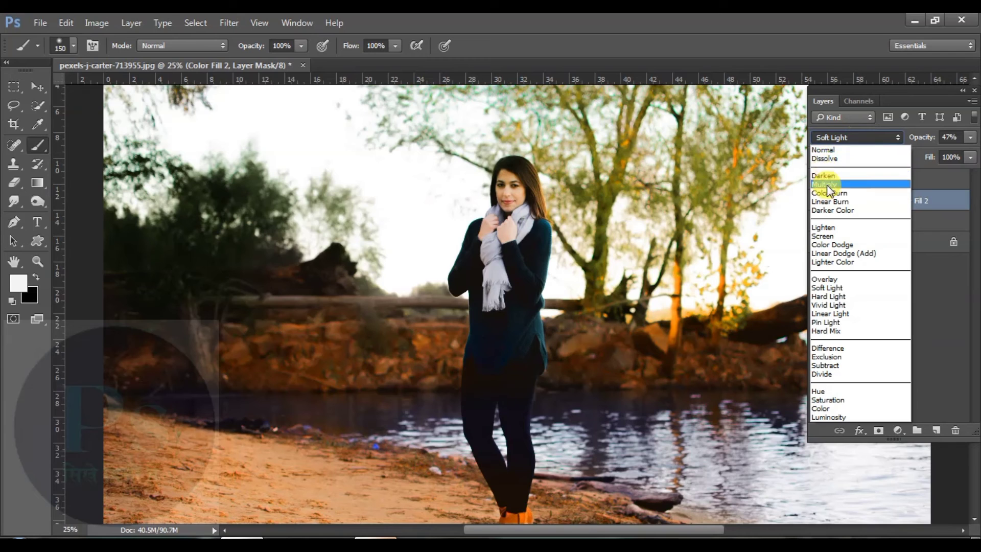
pyautogui.click(846, 190)
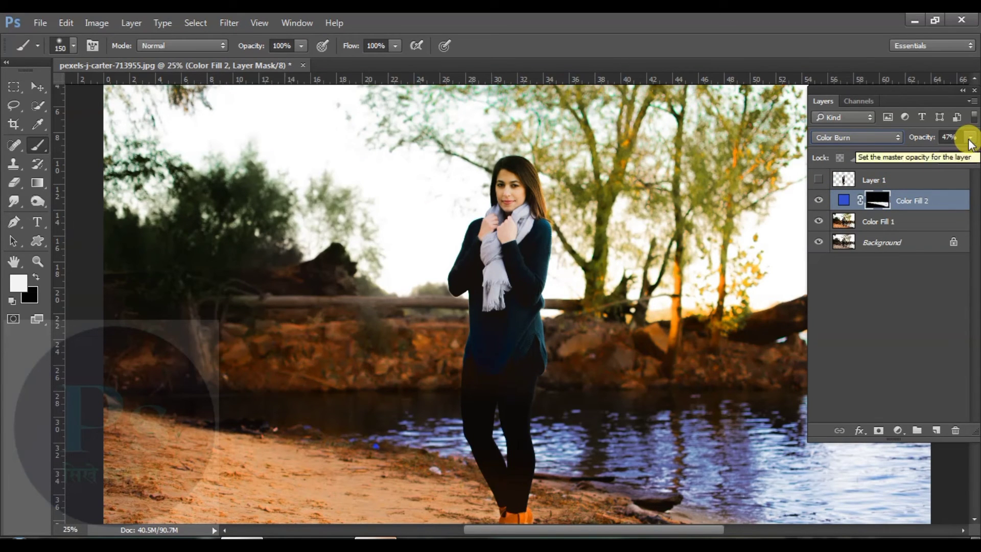
pyautogui.moveTo(949, 154); pyautogui.dragTo(950, 154)
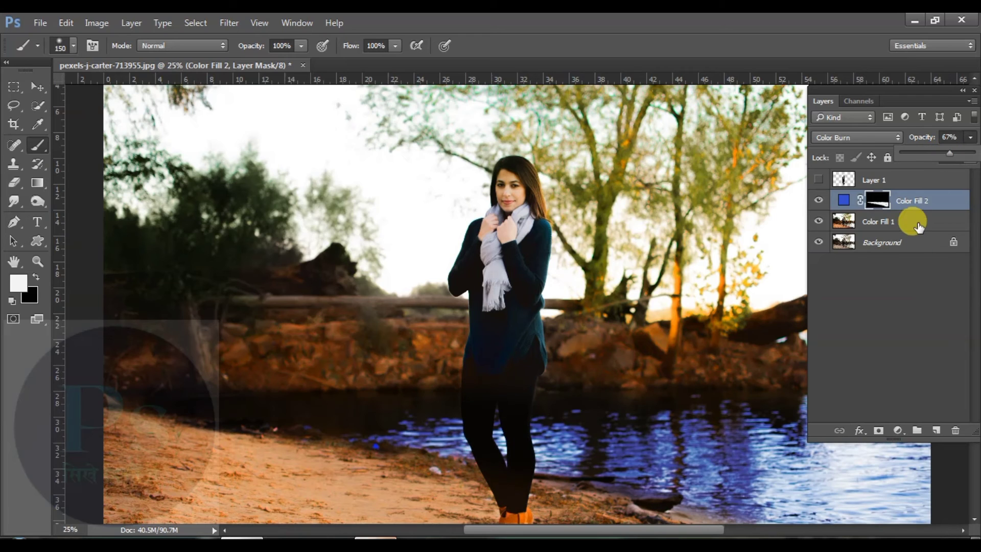
# - Lower the blue fill layer's Fill value to 62% to soften the tint on the water
pyautogui.hotkey('ctrl', '-')
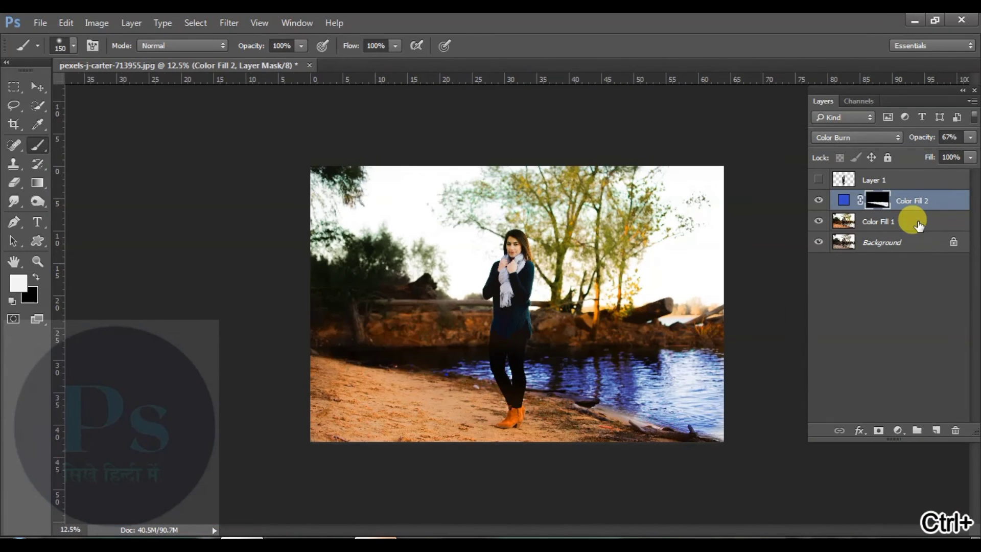
pyautogui.click(970, 158)
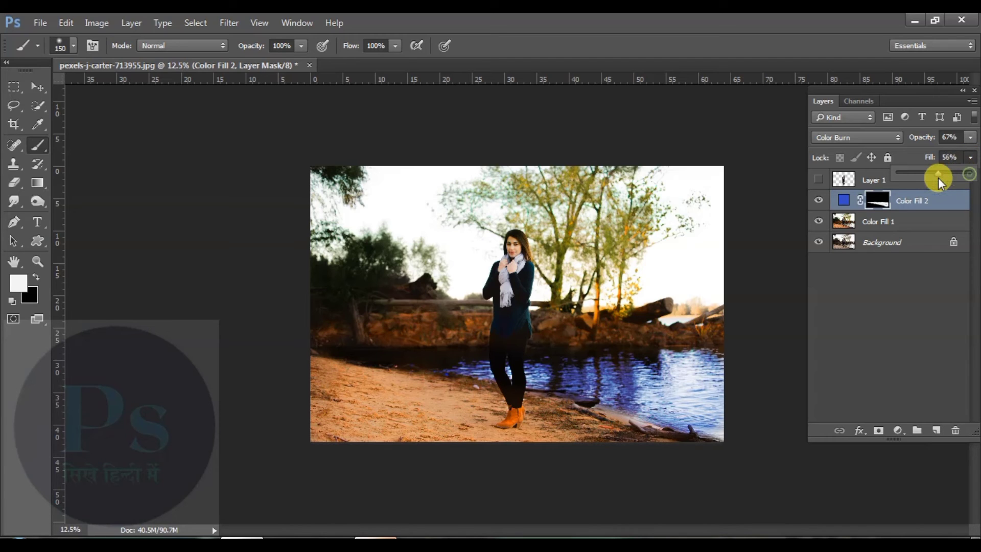
pyautogui.moveTo(938, 177); pyautogui.dragTo(937, 178)
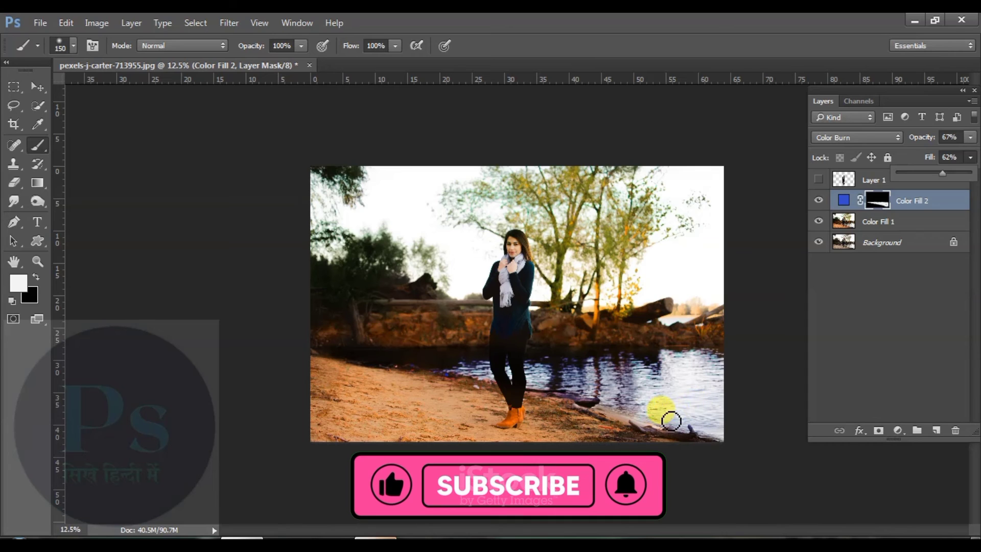
pyautogui.click(723, 417)
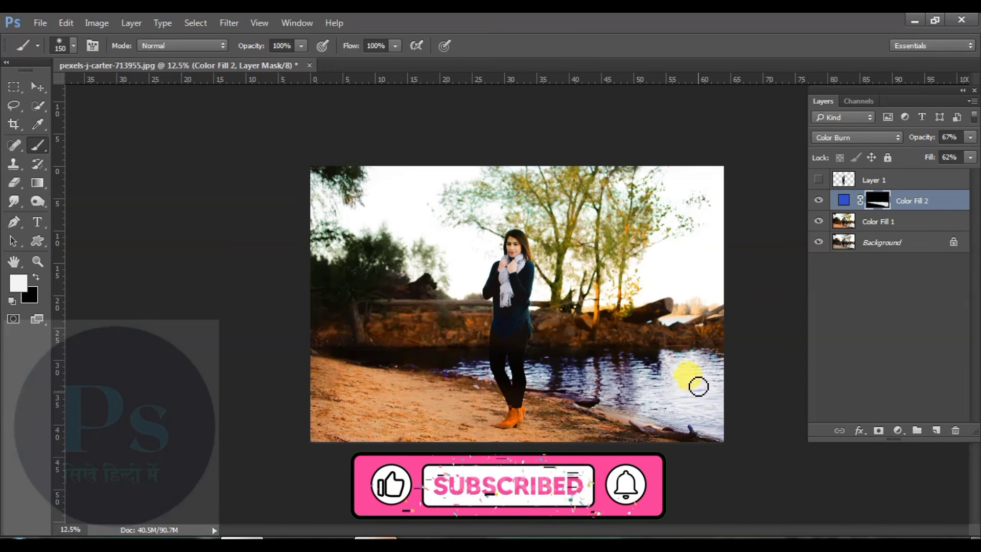
# - Show Layer 1 with the woman's cutout and lower the blue fill layer's opacity to 45%
pyautogui.click(819, 180)
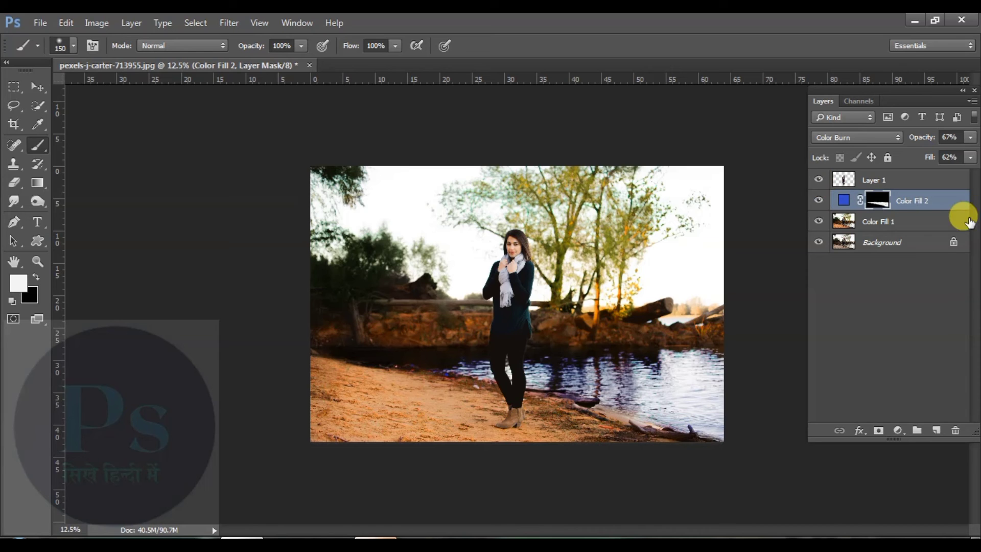
pyautogui.moveTo(960, 209); pyautogui.dragTo(834, 247)
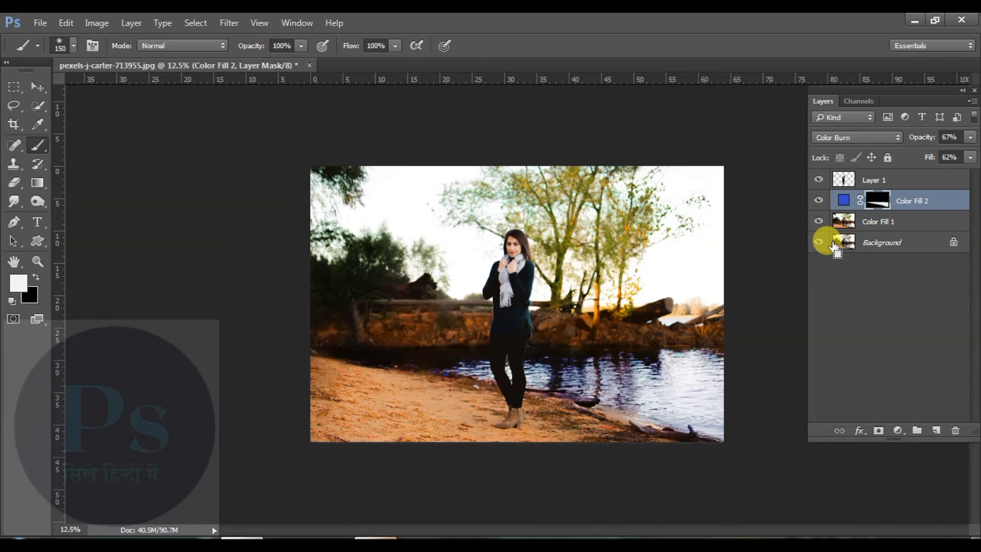
pyautogui.hotkey('ctrl', '+')
pyautogui.hotkey('ctrl', '+')
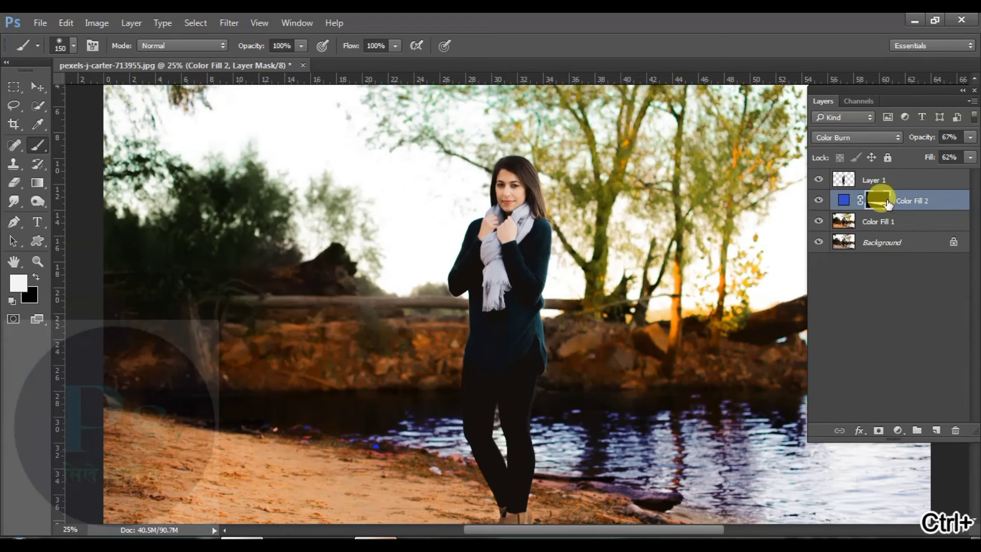
pyautogui.click(915, 204)
pyautogui.click(970, 137)
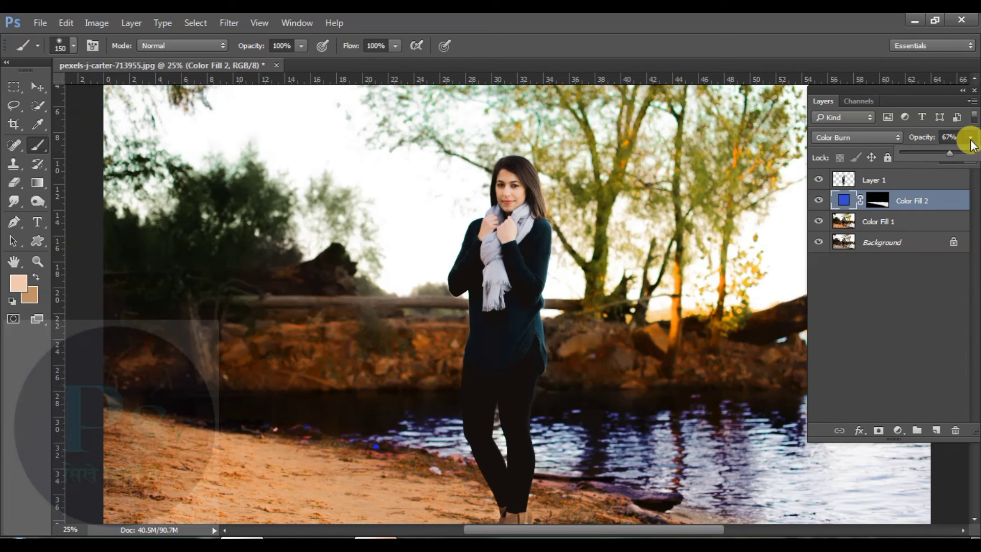
pyautogui.click(935, 153)
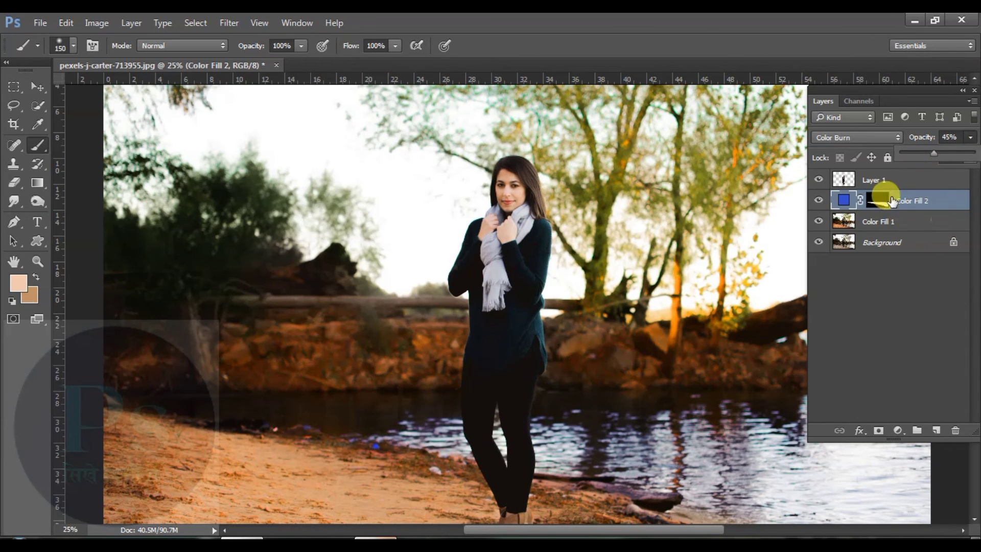
# - Merge the blue fill layer with Color Fill 1, and merge the resulting background layer with Layer 1
pyautogui.keyDown('shift'); pyautogui.click(892, 222); pyautogui.keyUp('shift')
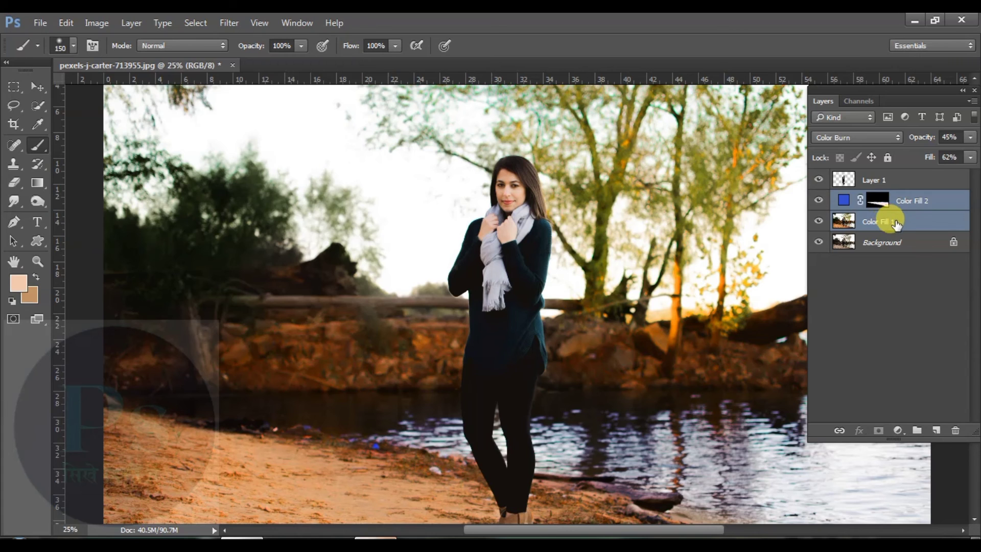
pyautogui.hotkey('ctrl', 'e')
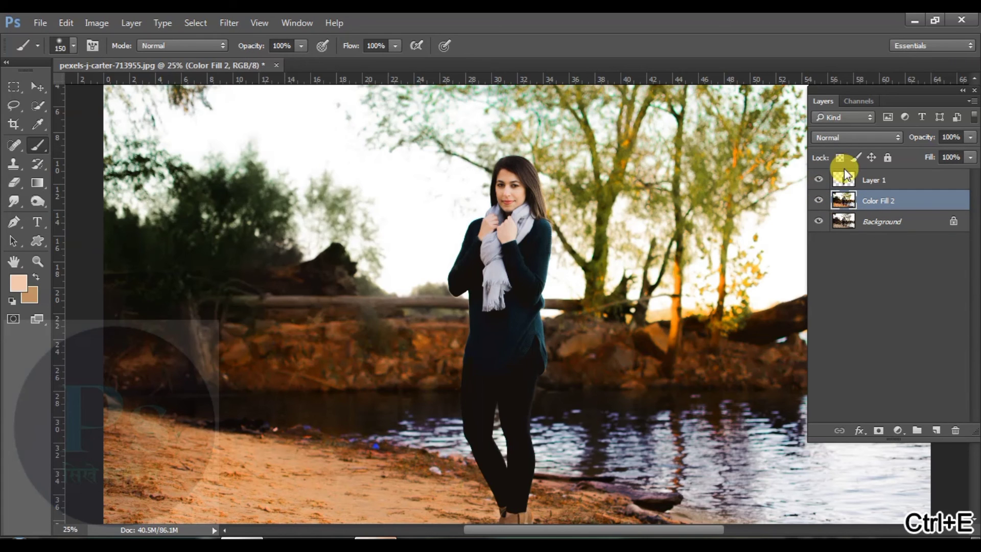
pyautogui.hotkey('ctrl', '-')
pyautogui.hotkey('ctrl', '-')
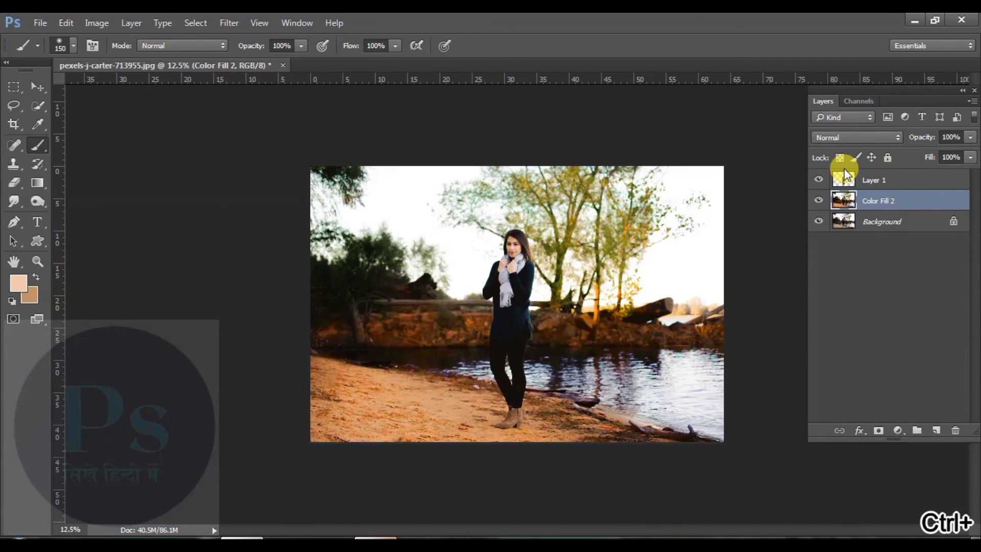
pyautogui.keyDown('shift'); pyautogui.click(878, 181); pyautogui.keyUp('shift')
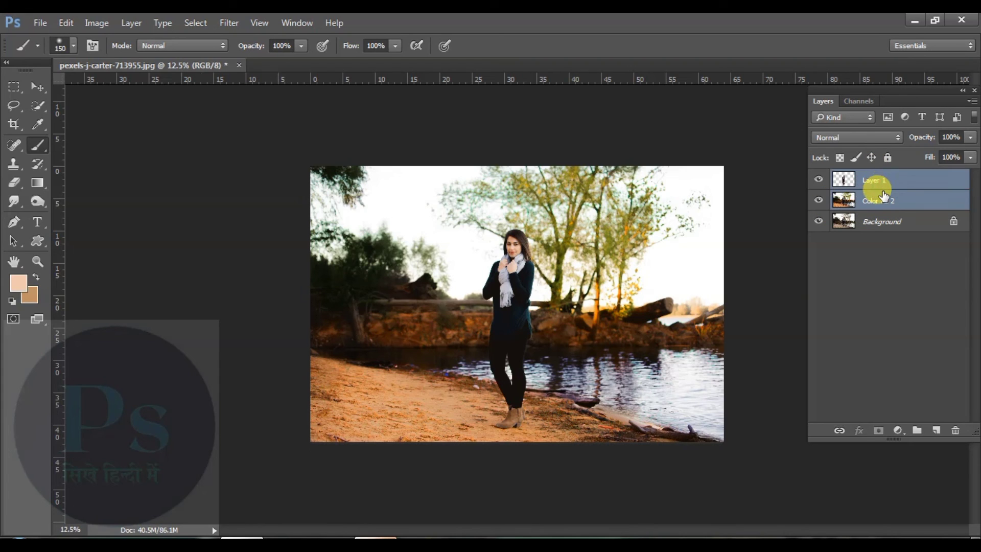
pyautogui.hotkey('ctrl', 'e')
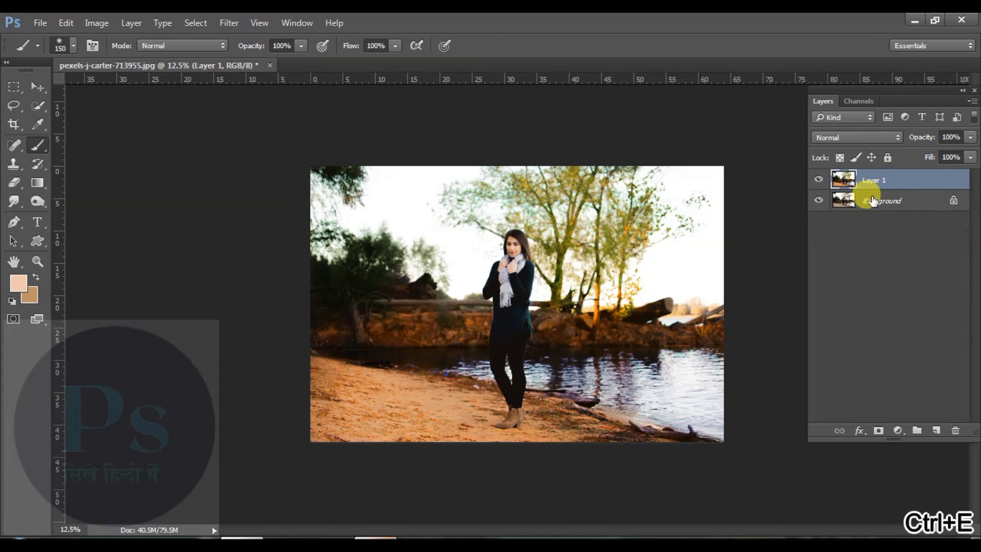
# - Hide and show the merged Layer 1 repeatedly to compare the color grade with the original photo
pyautogui.click(819, 181)
pyautogui.click(819, 181)
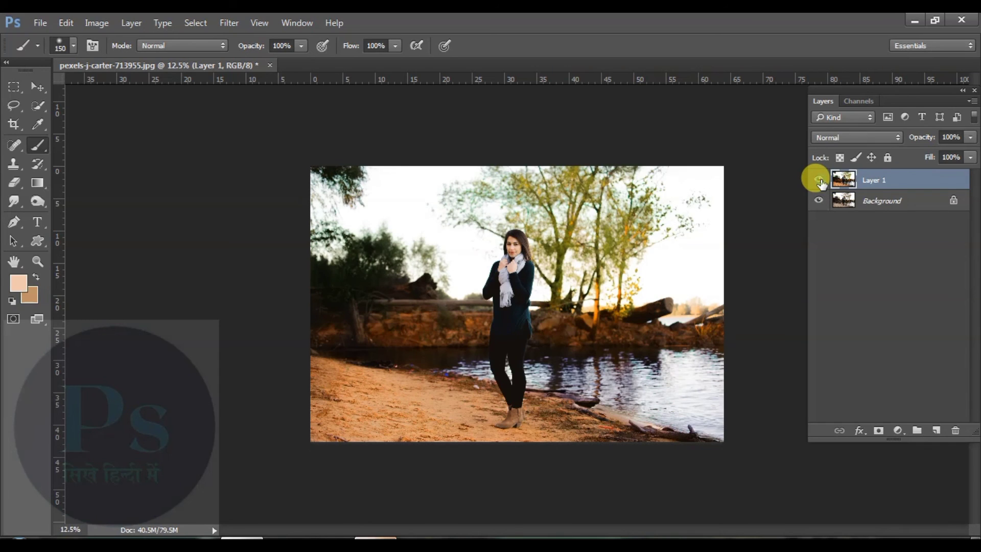
pyautogui.click(819, 181)
pyautogui.click(820, 181)
pyautogui.click(819, 181)
pyautogui.click(820, 181)
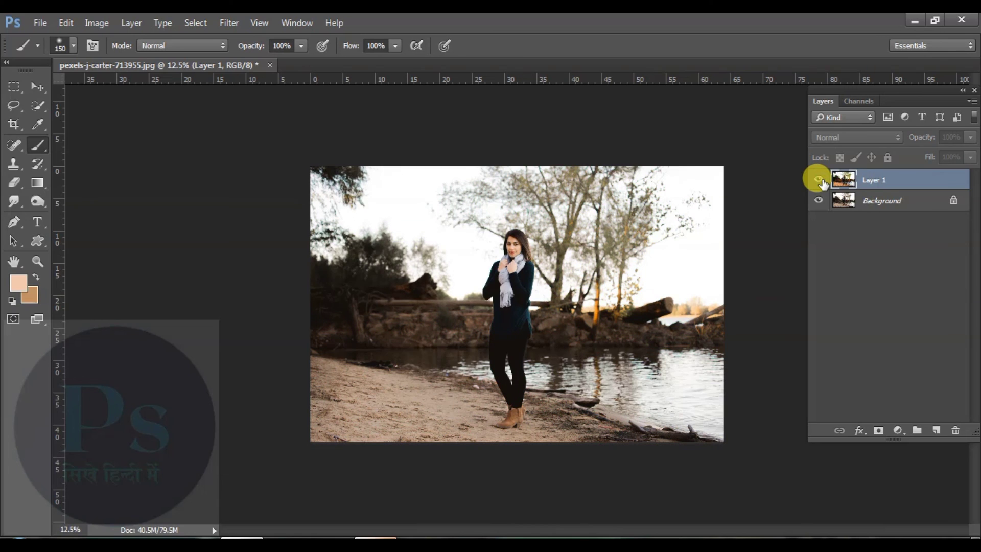
pyautogui.click(820, 181)
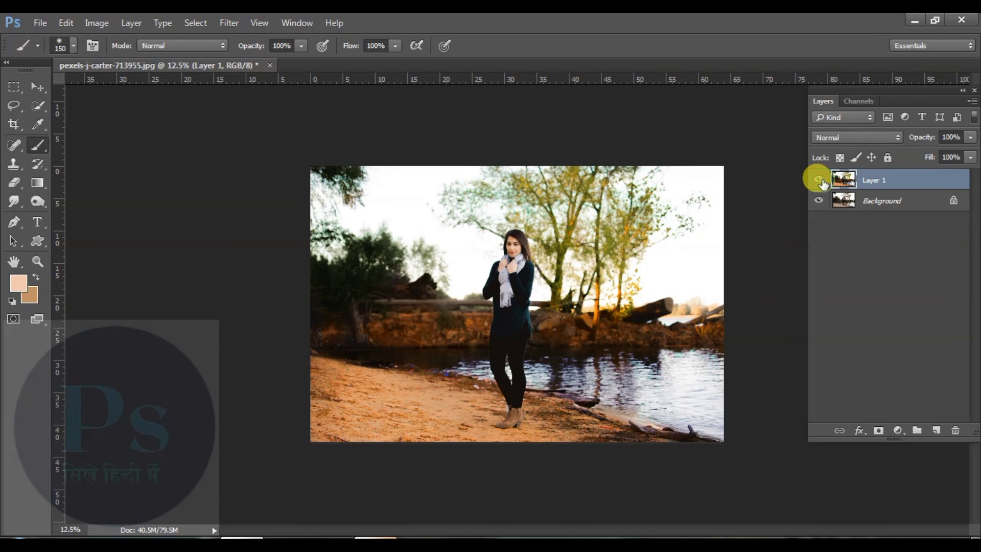
pyautogui.click(819, 181)
pyautogui.click(819, 181)
pyautogui.click(820, 181)
pyautogui.click(819, 181)
pyautogui.click(819, 181)
pyautogui.click(820, 181)
pyautogui.click(819, 181)
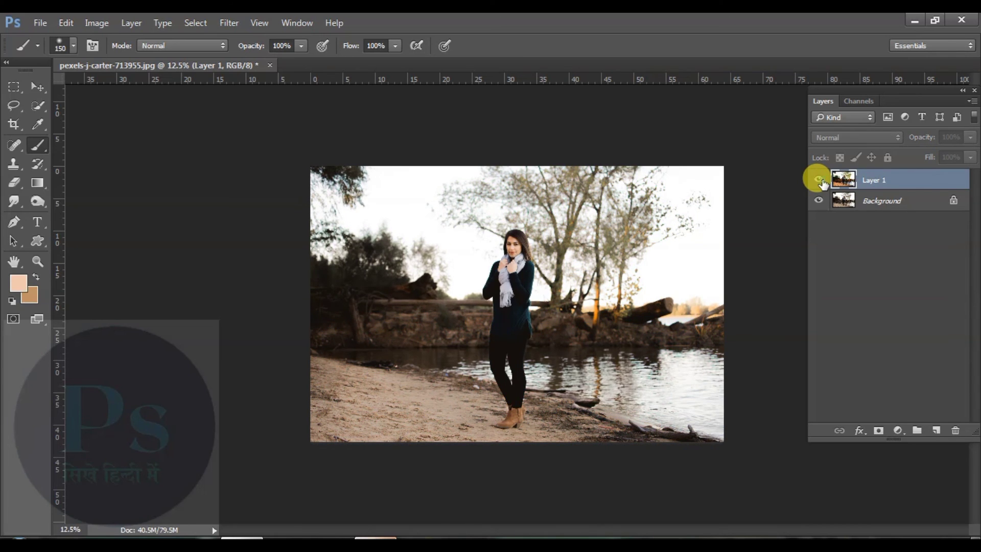
pyautogui.click(819, 181)
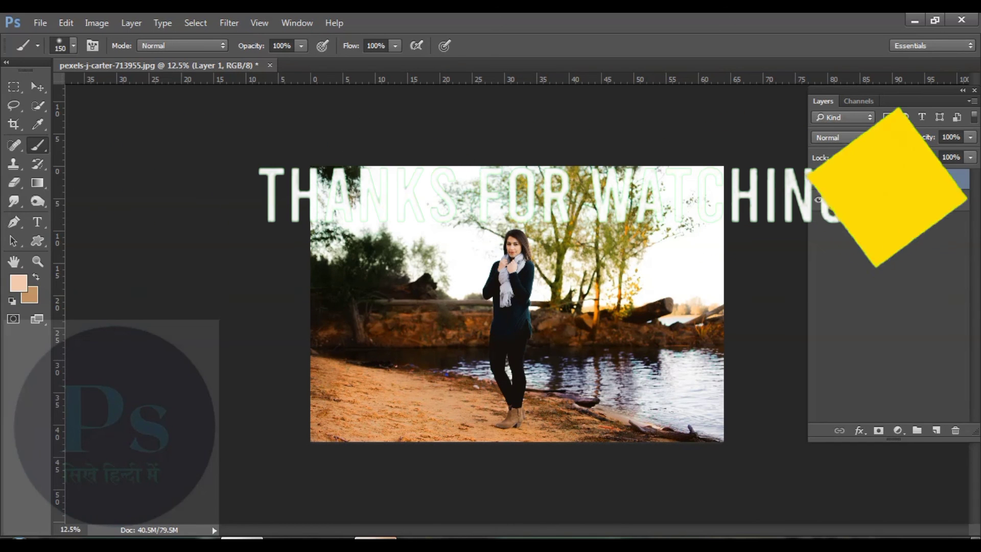